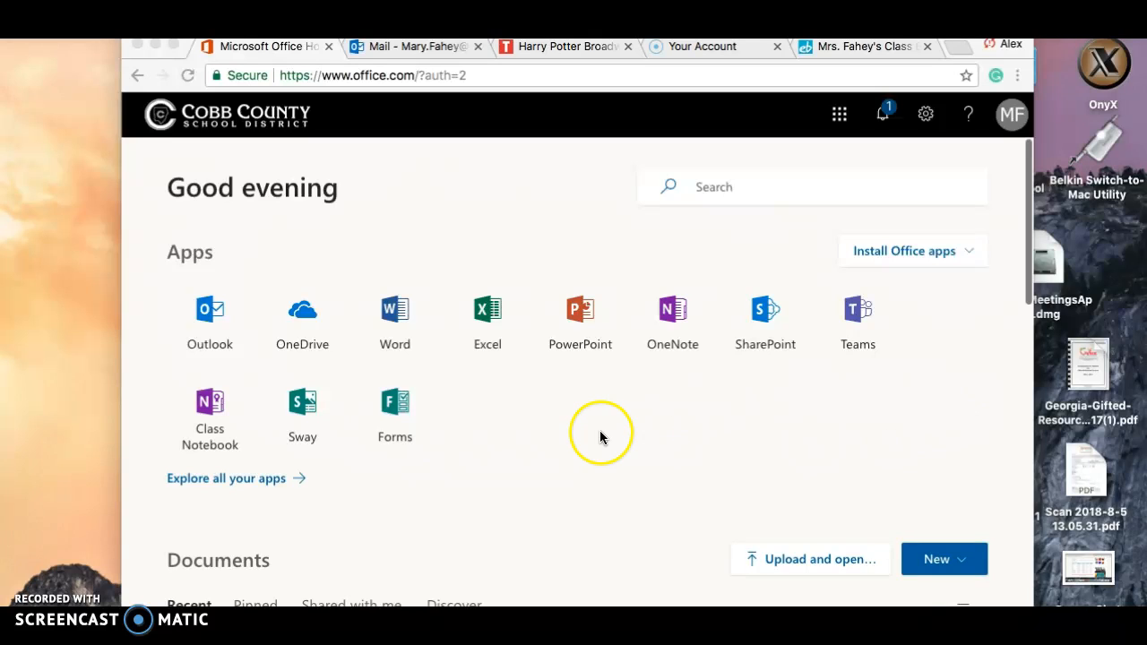
# Step: Open Forms from the Office home page and create a new quiz
pyautogui.click(394, 405)
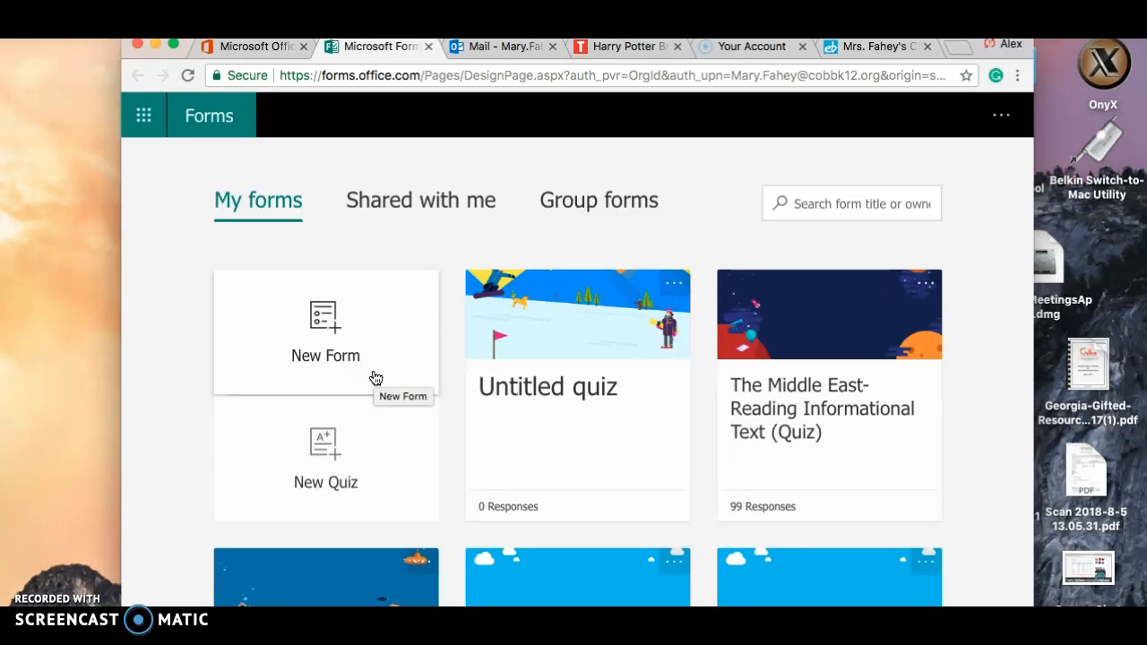
pyautogui.click(326, 449)
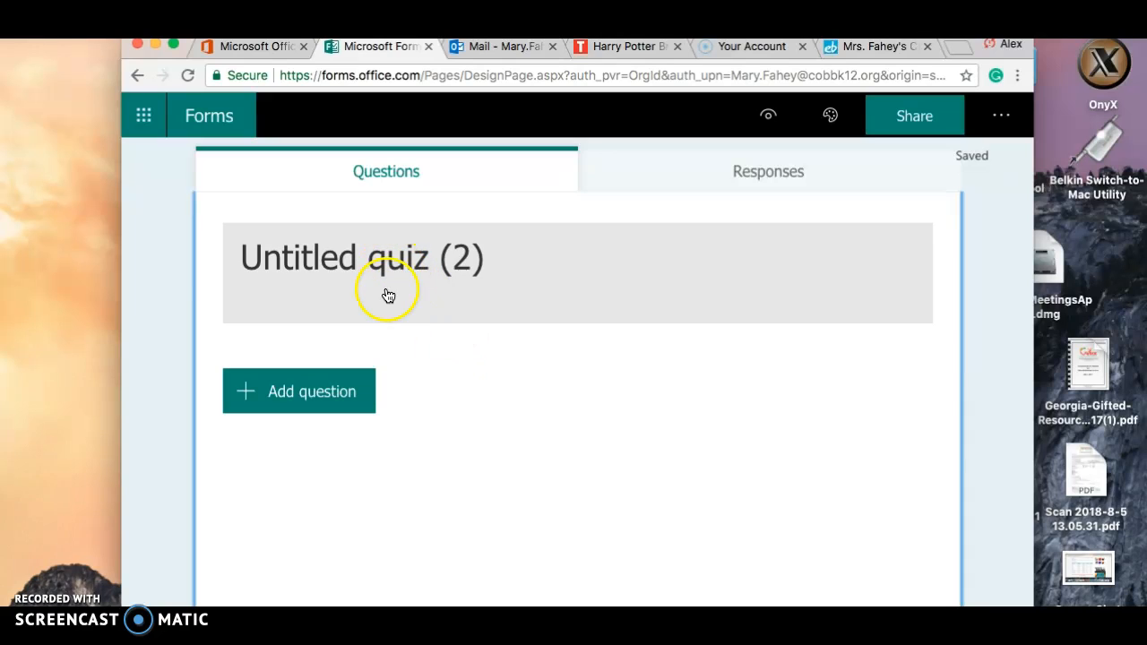
# Step: Add a choice question with a third answer option and mark Option 2 as the correct answer
pyautogui.click(344, 401)
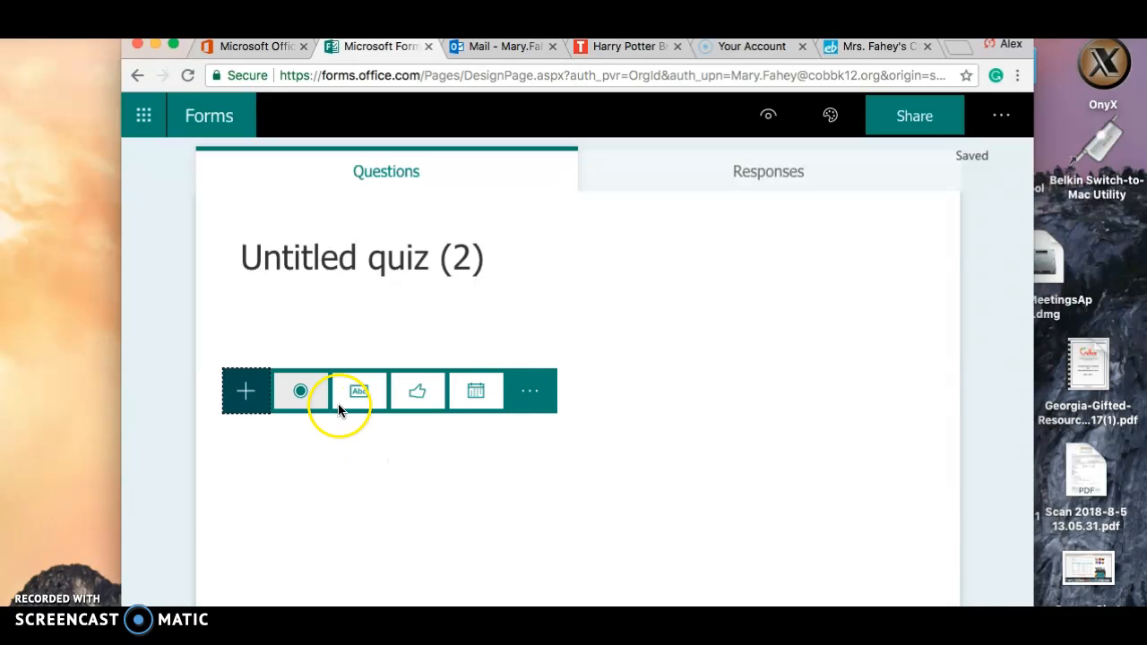
pyautogui.click(304, 402)
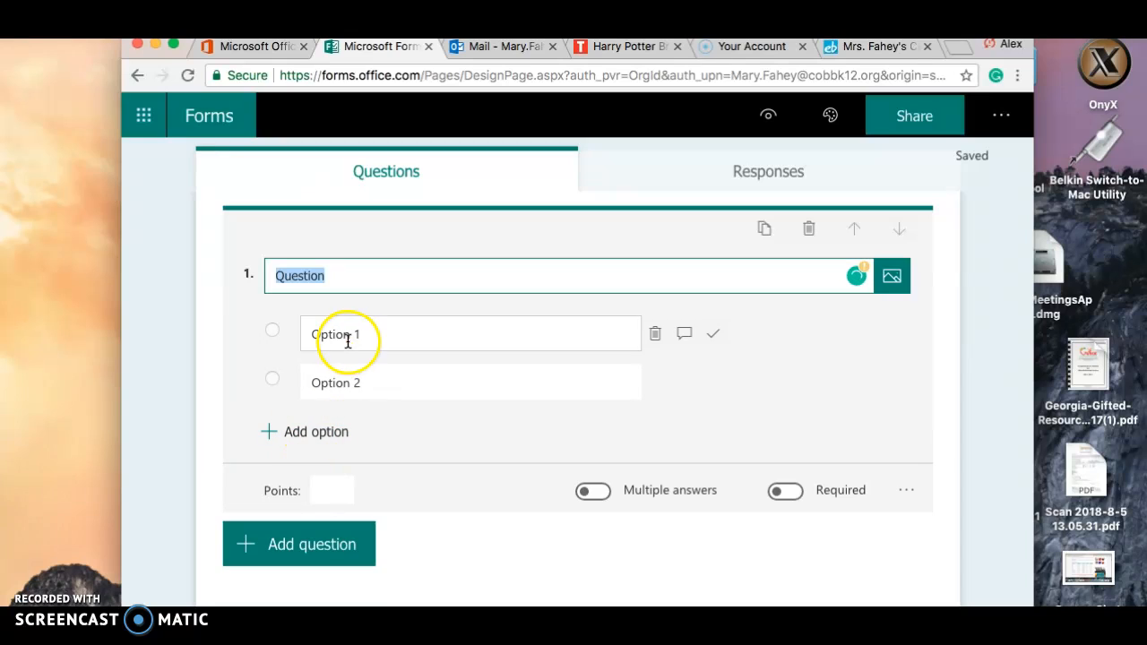
pyautogui.click(323, 434)
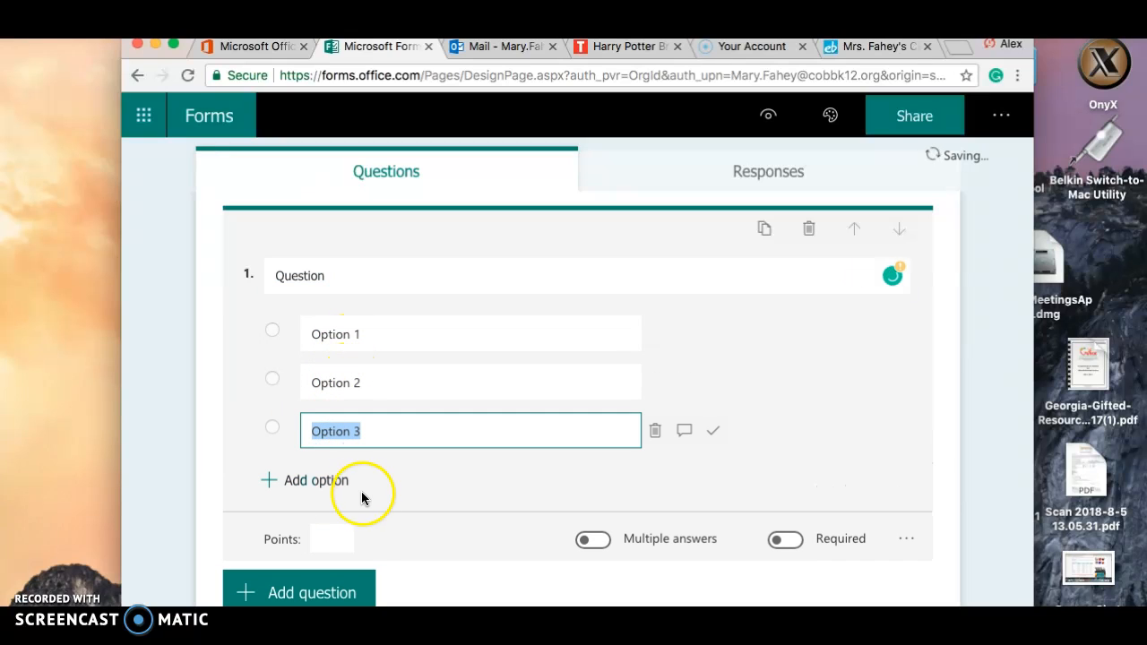
pyautogui.click(714, 434)
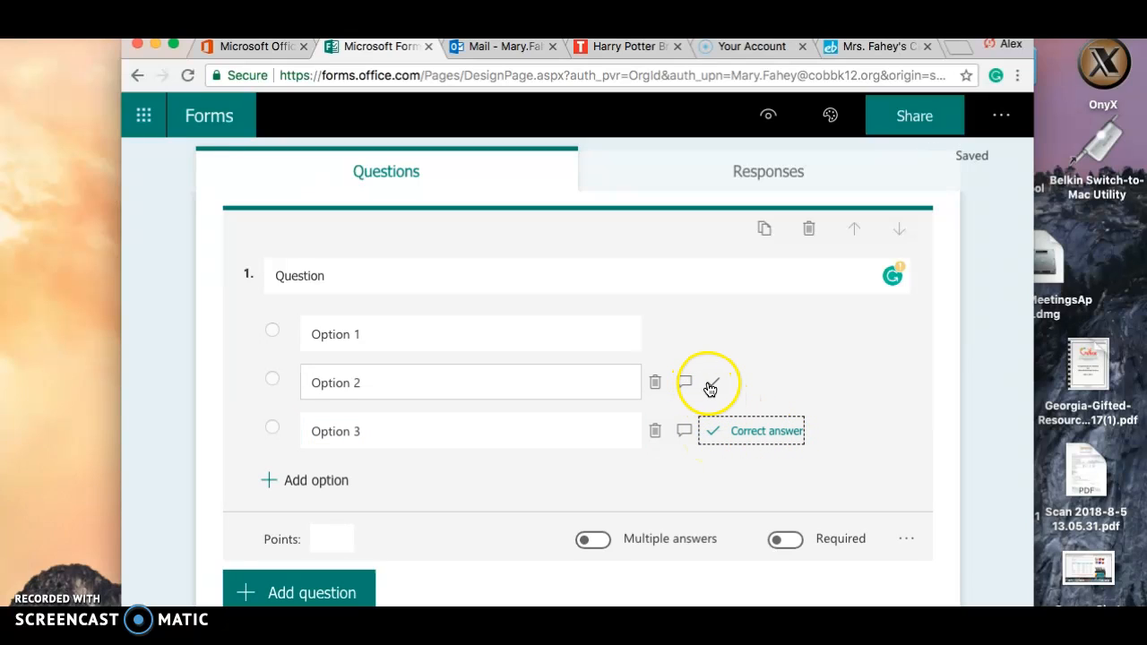
pyautogui.click(709, 384)
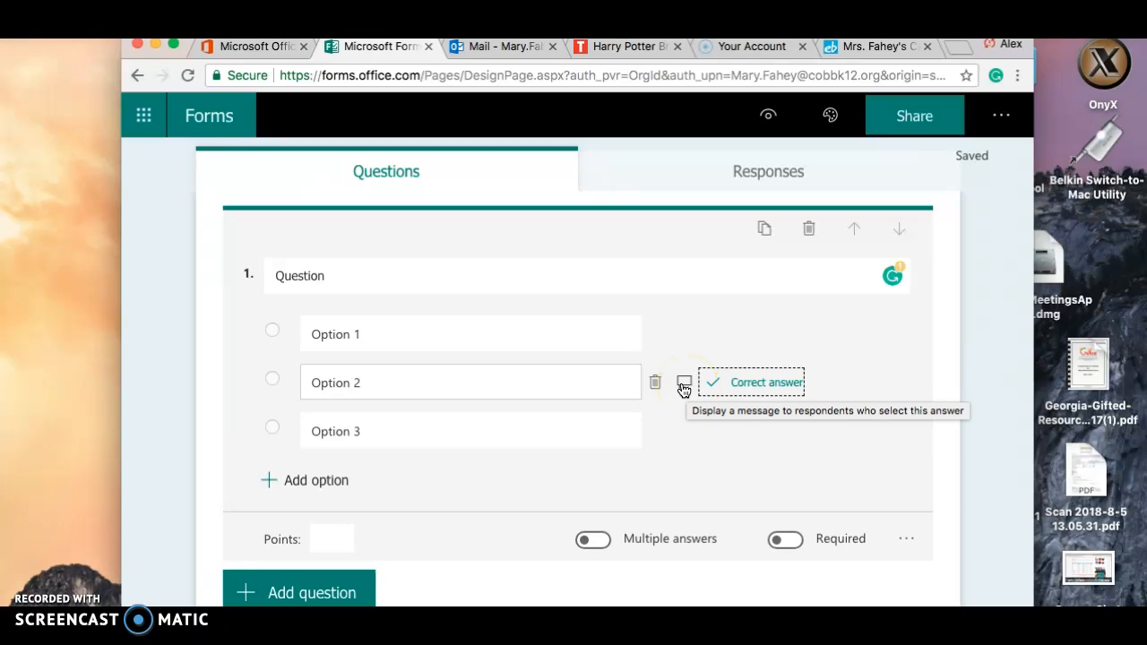
# Step: Give Option 2 the respondent message "Great job!" and add a message field to Option 3
pyautogui.click(683, 385)
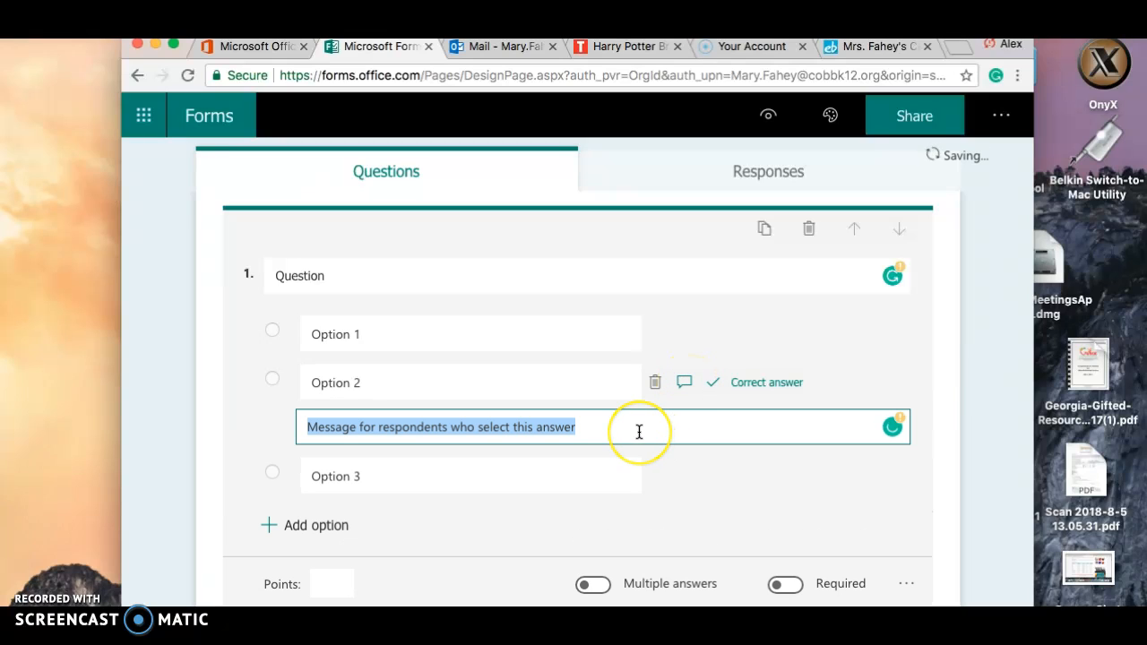
pyautogui.write('Great job!')
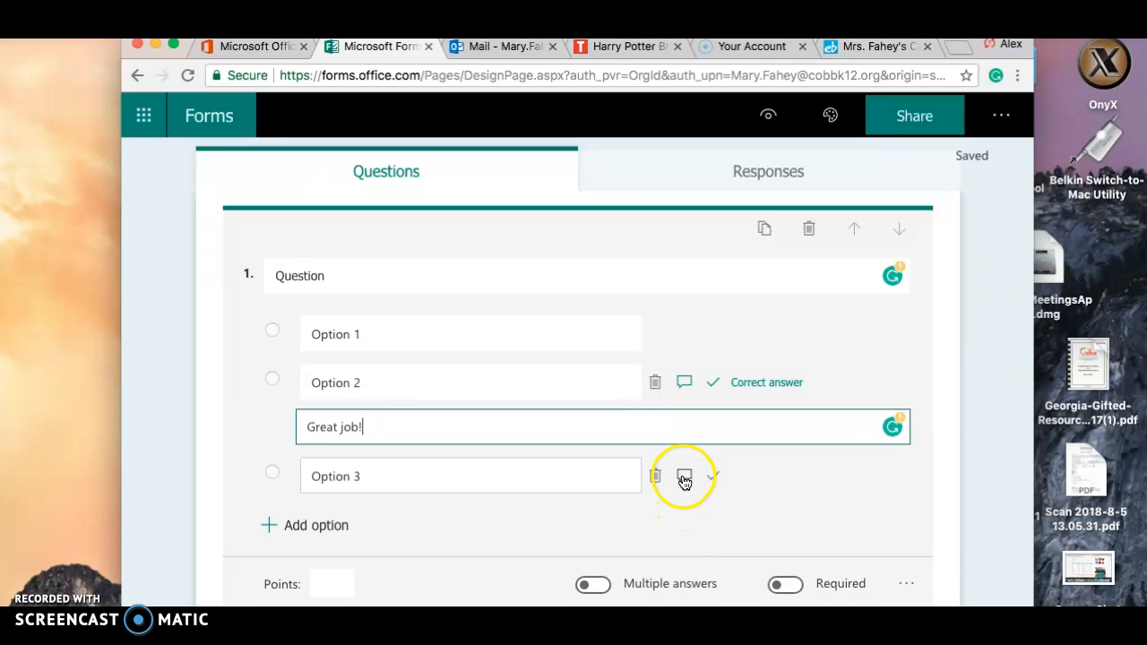
pyautogui.click(683, 479)
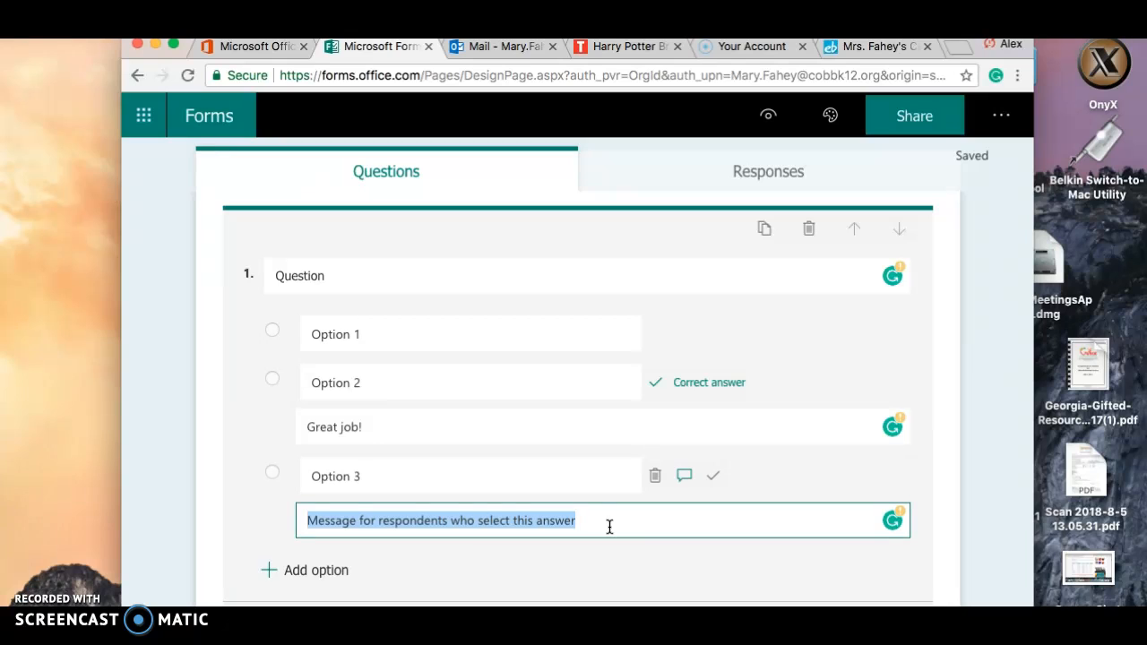
# Step: Look over the question's answer options and settings, and delete the question from the quiz
pyautogui.scroll(-2, 612, 549)
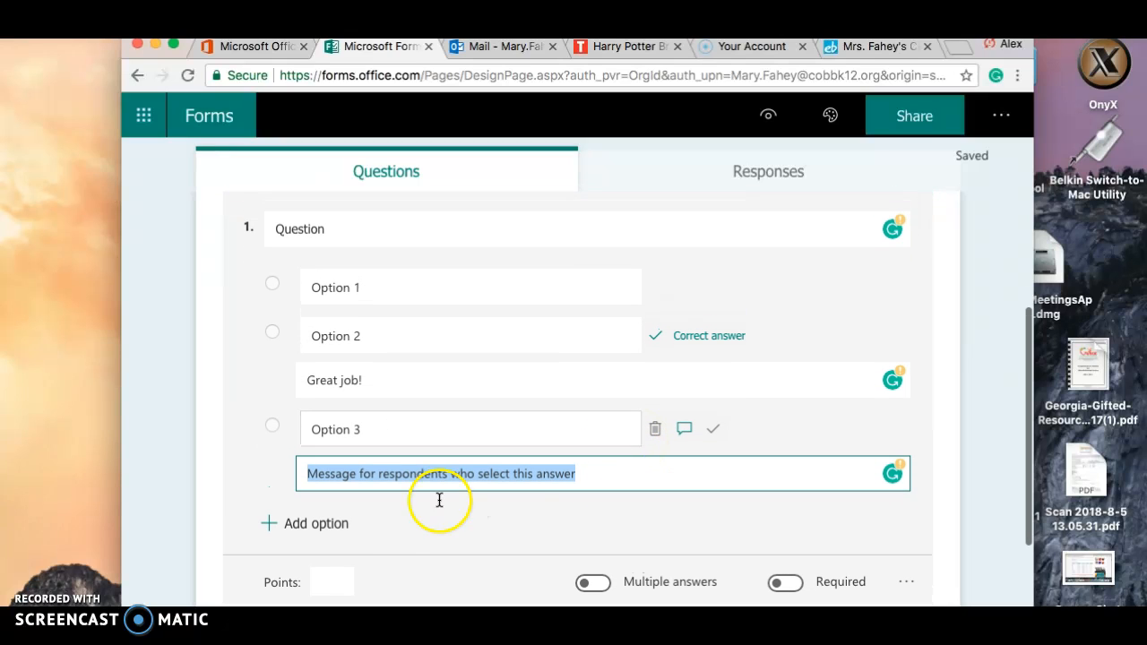
pyautogui.scroll(-1, 438, 499)
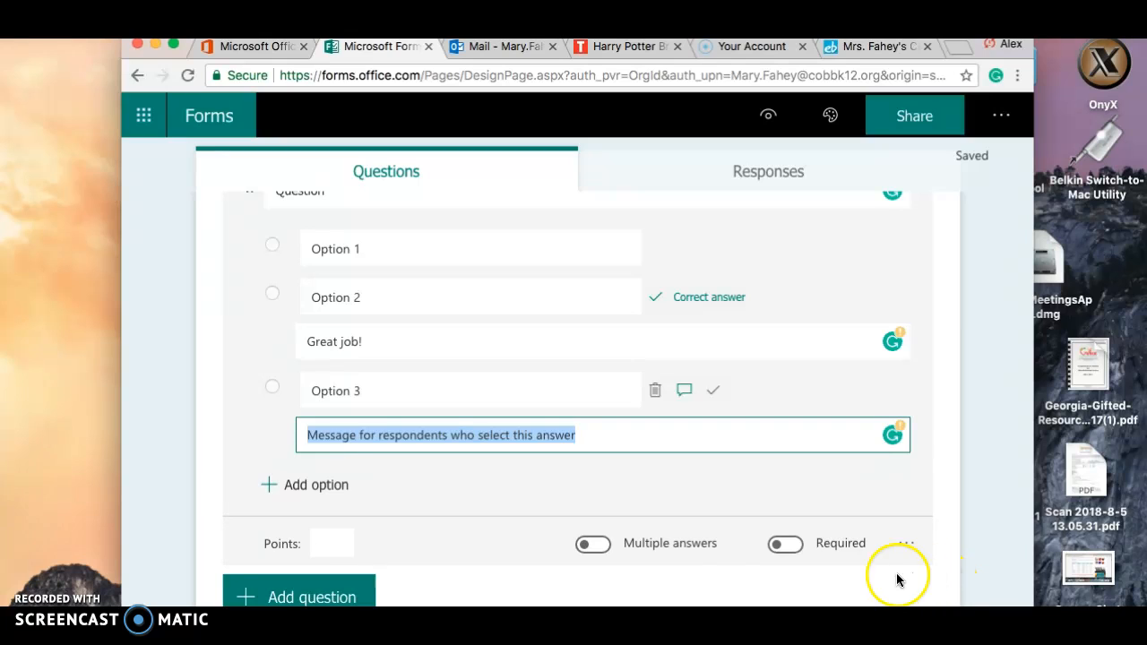
pyautogui.scroll(2, 623, 504)
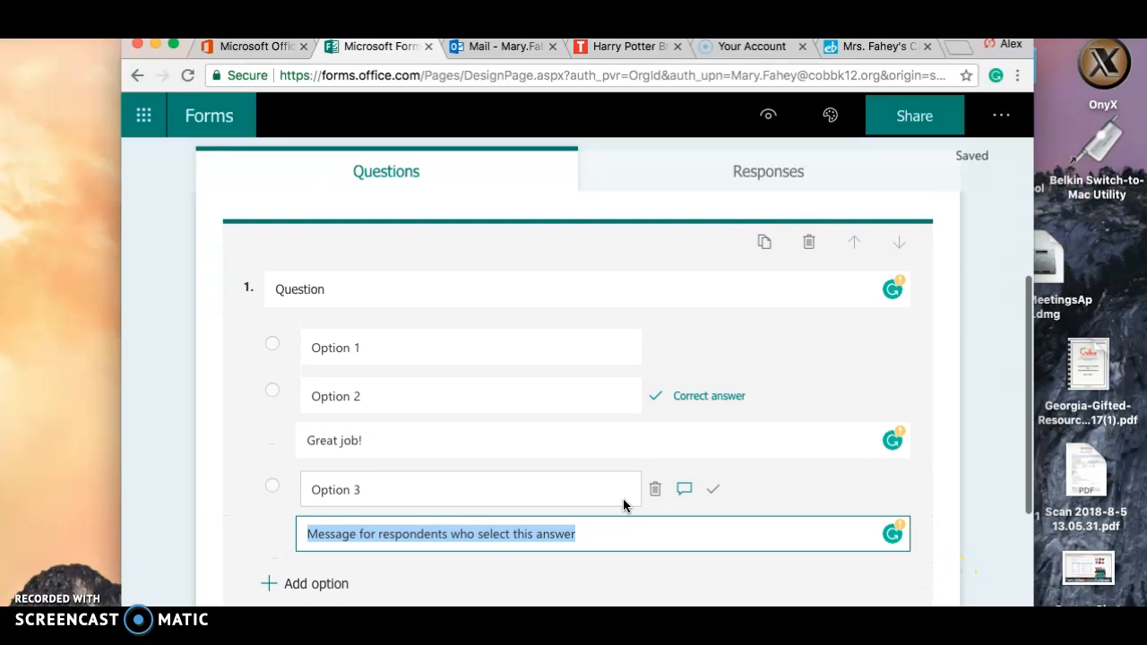
pyautogui.scroll(-4, 623, 506)
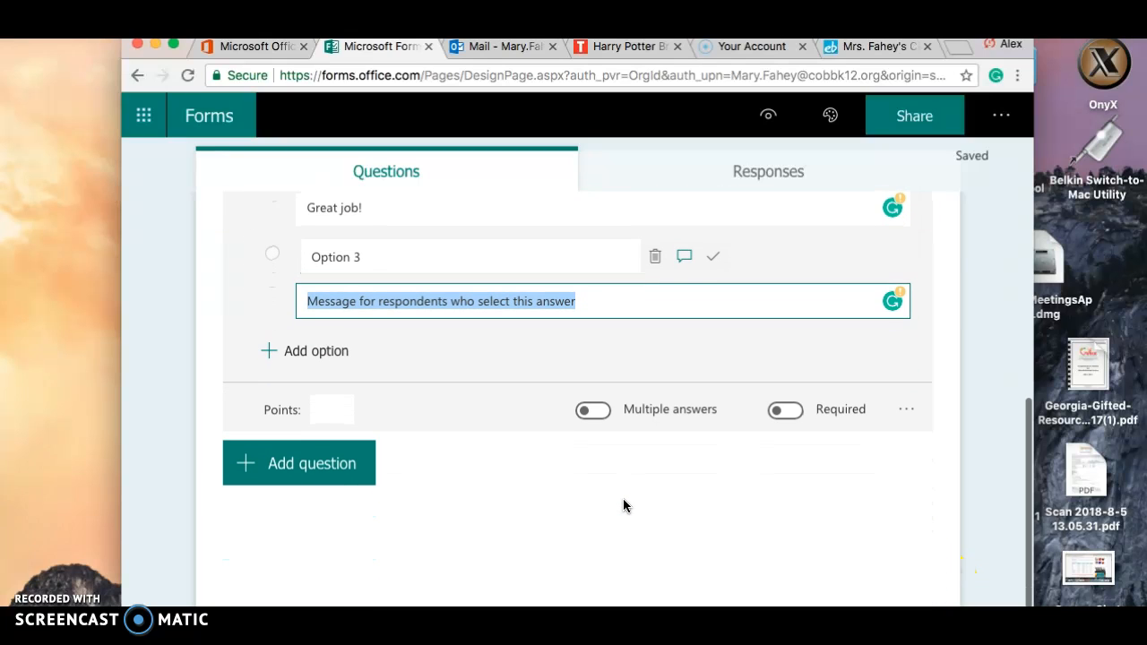
pyautogui.scroll(5, 623, 504)
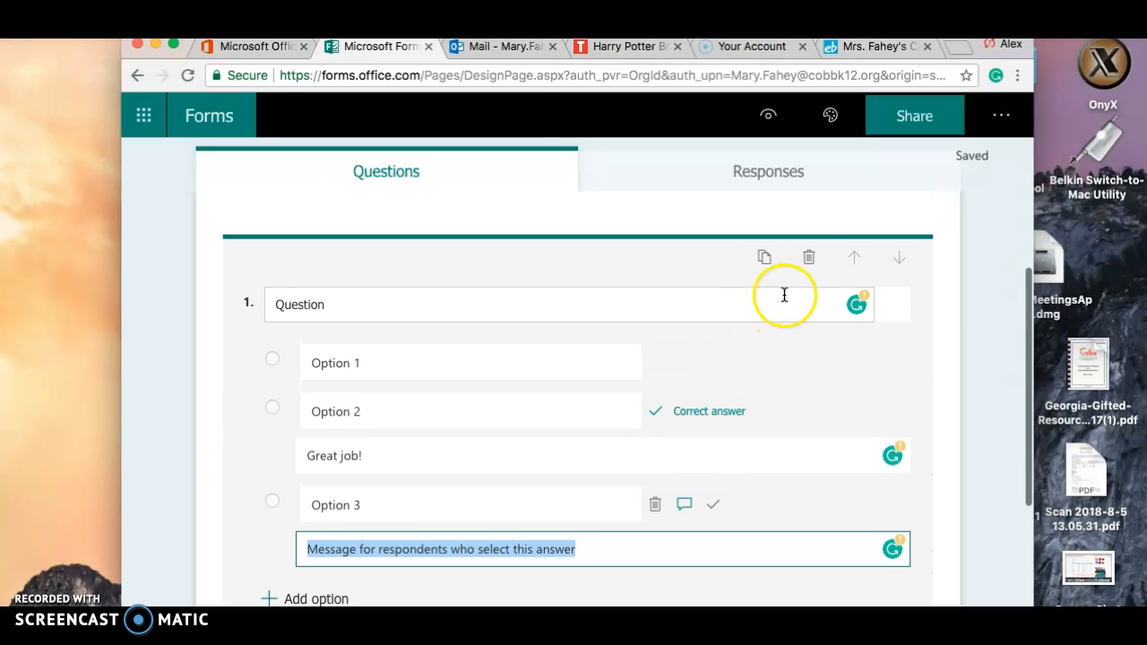
pyautogui.click(809, 260)
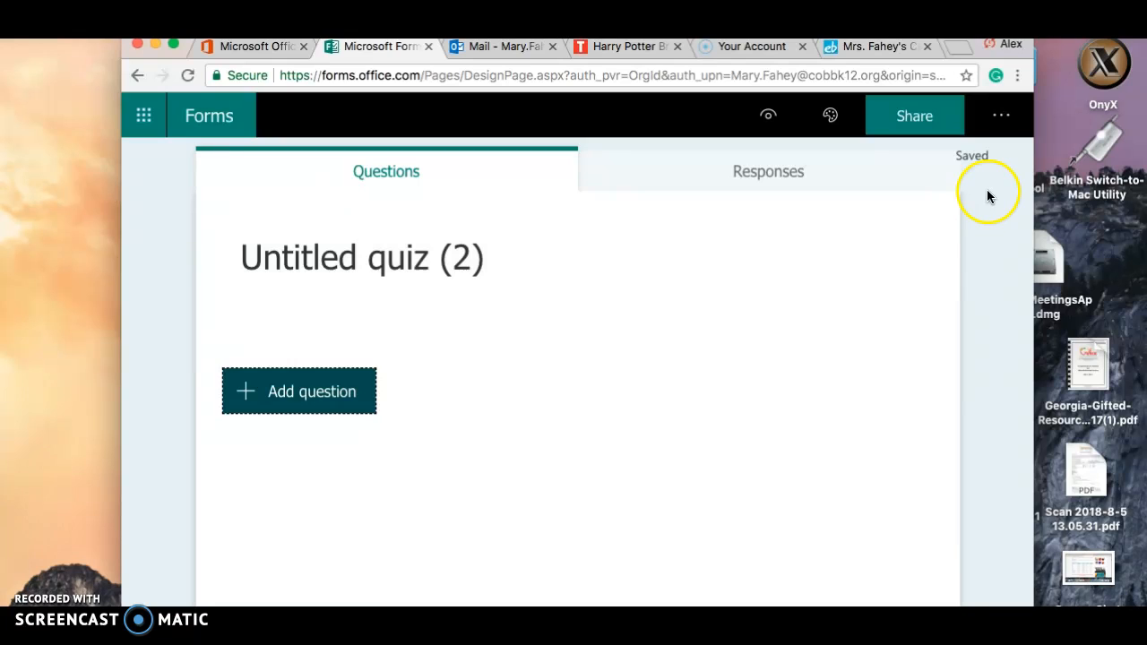
# Step: Try several illustrated themes on the quiz and apply the green science laboratory theme
pyautogui.click(833, 122)
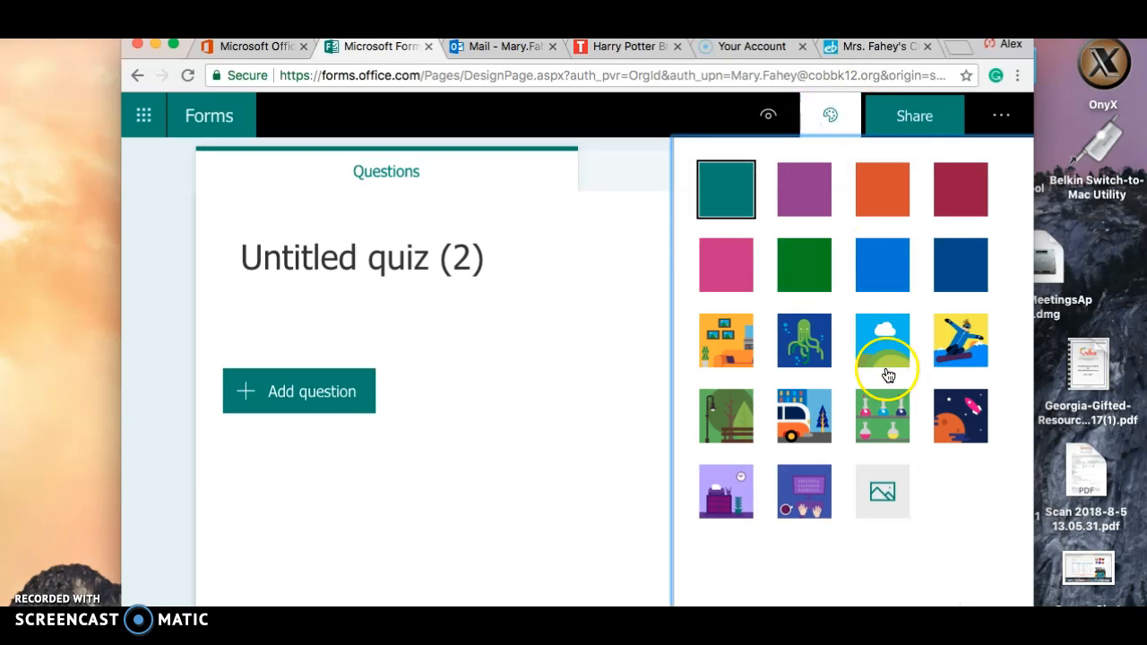
pyautogui.click(814, 358)
pyautogui.click(874, 348)
pyautogui.click(956, 350)
pyautogui.click(960, 416)
pyautogui.click(886, 421)
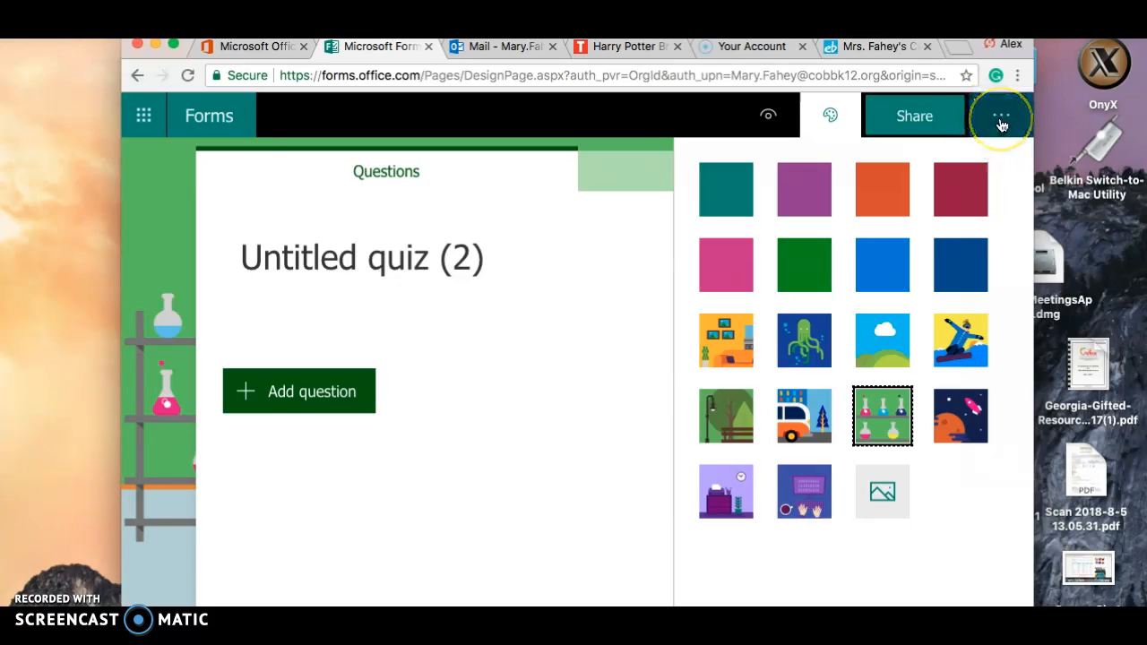
# Step: Review the quiz settings for showing results, who can fill out the form, and response options
pyautogui.click(1003, 120)
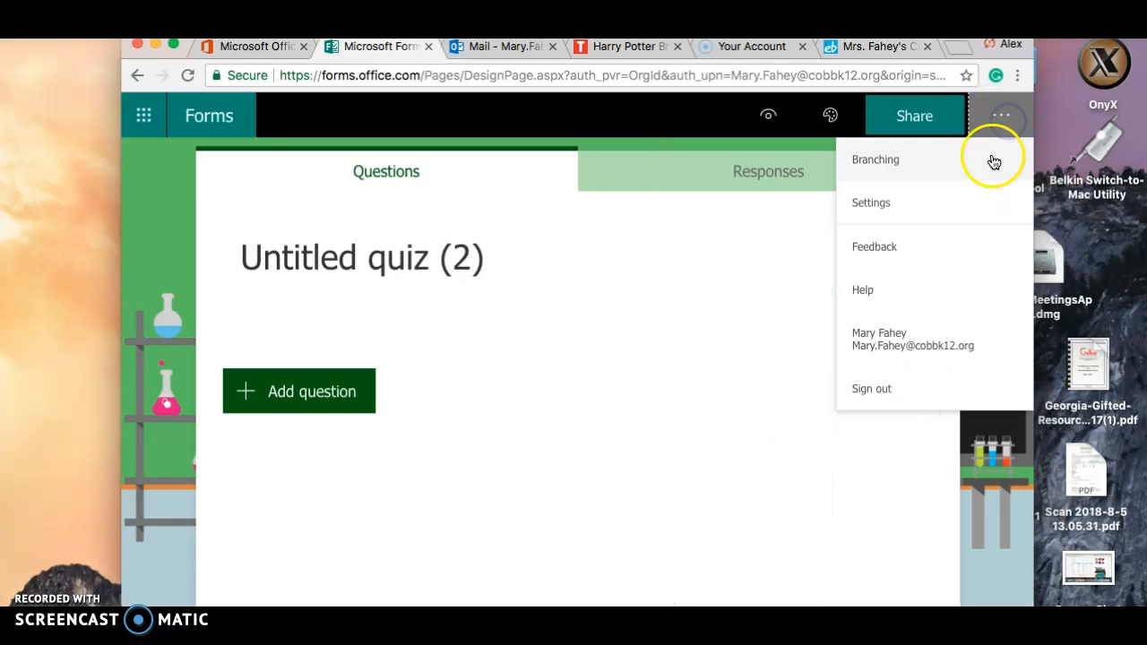
pyautogui.click(887, 208)
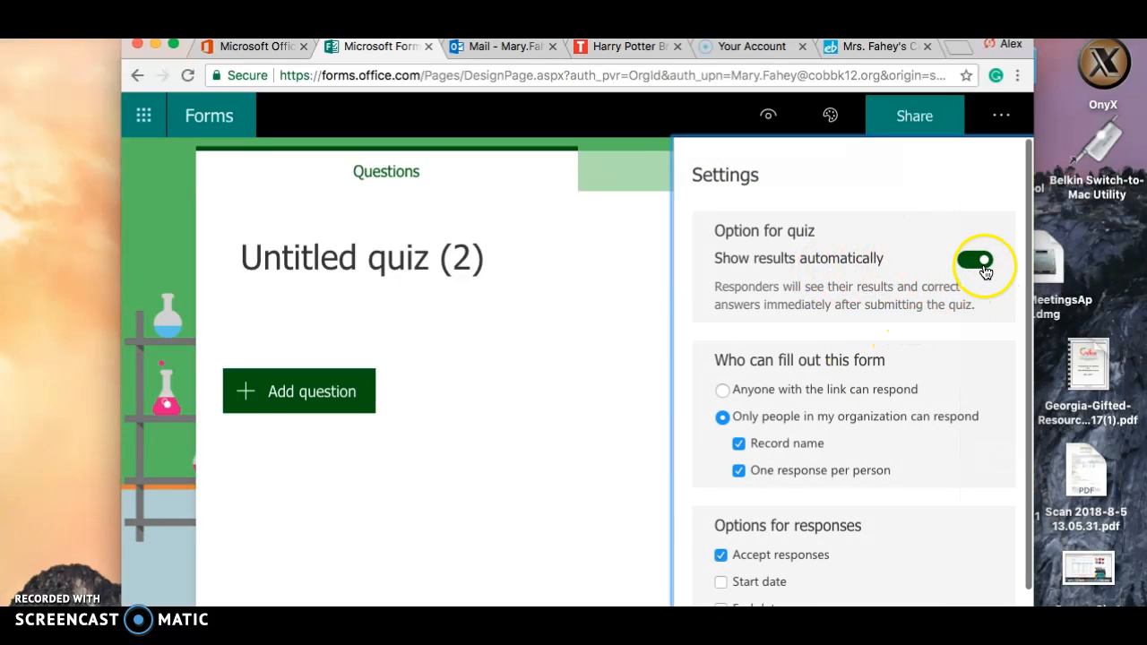
pyautogui.scroll(-2, 930, 459)
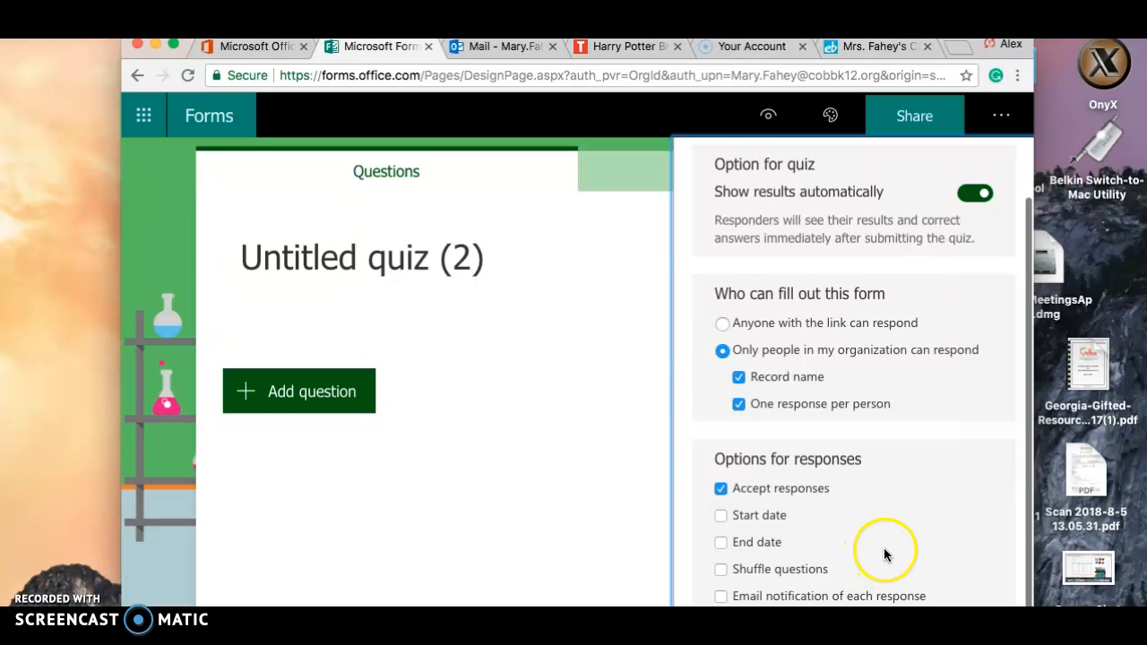
pyautogui.scroll(3, 916, 498)
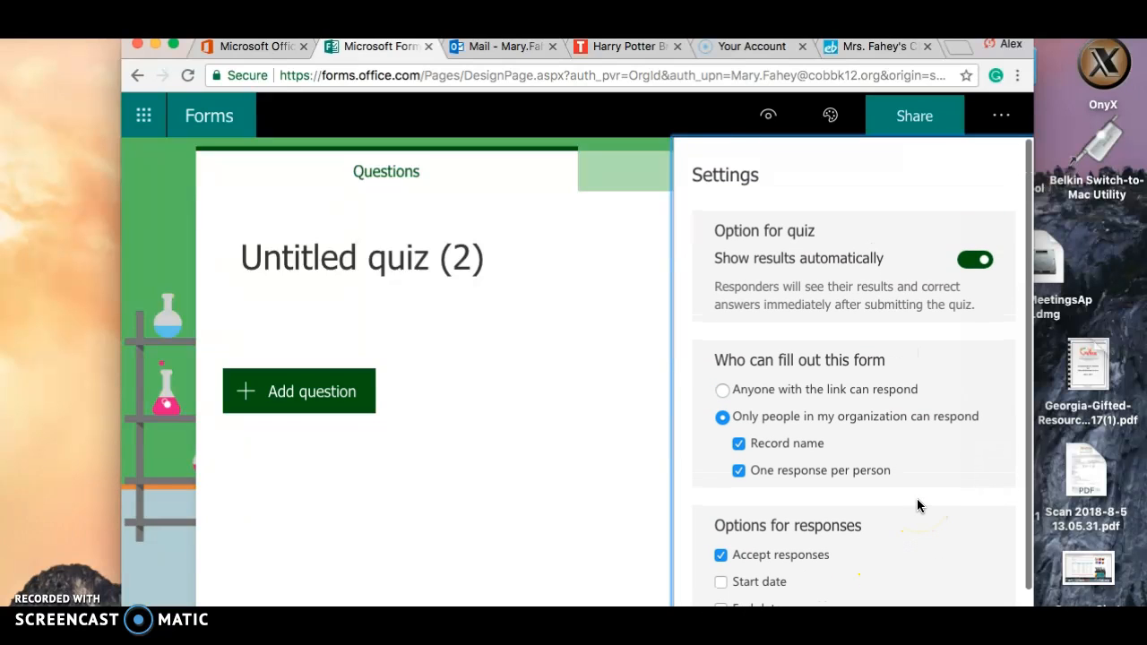
# Step: Generate a link for sharing the quiz as a duplicable template and copy it
pyautogui.click(917, 124)
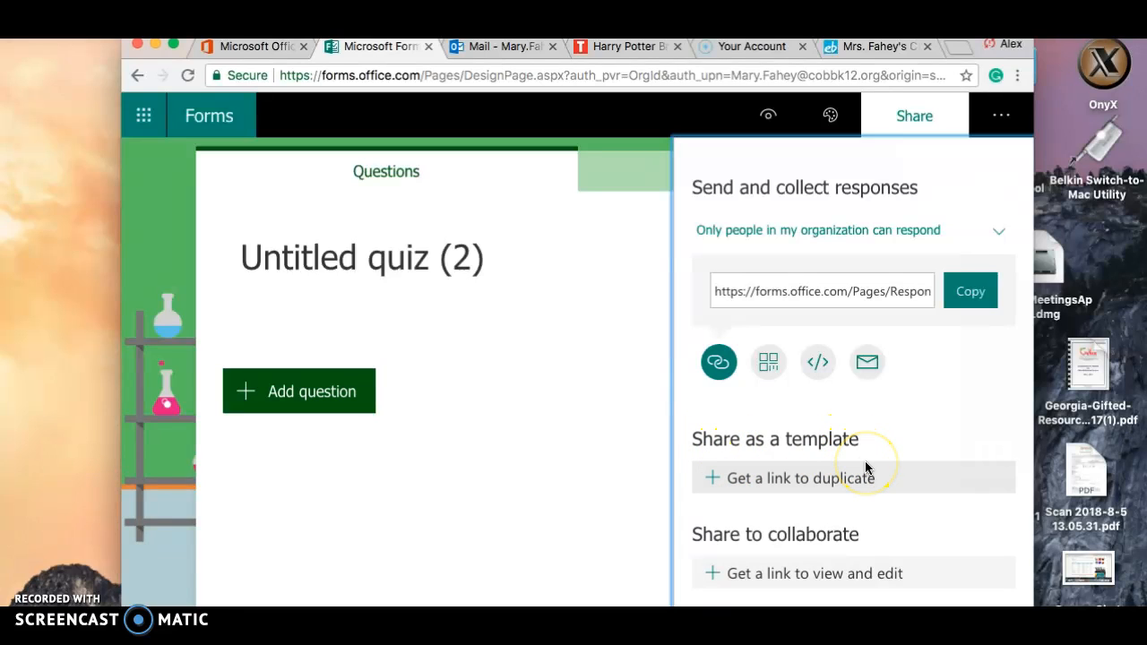
pyautogui.click(823, 479)
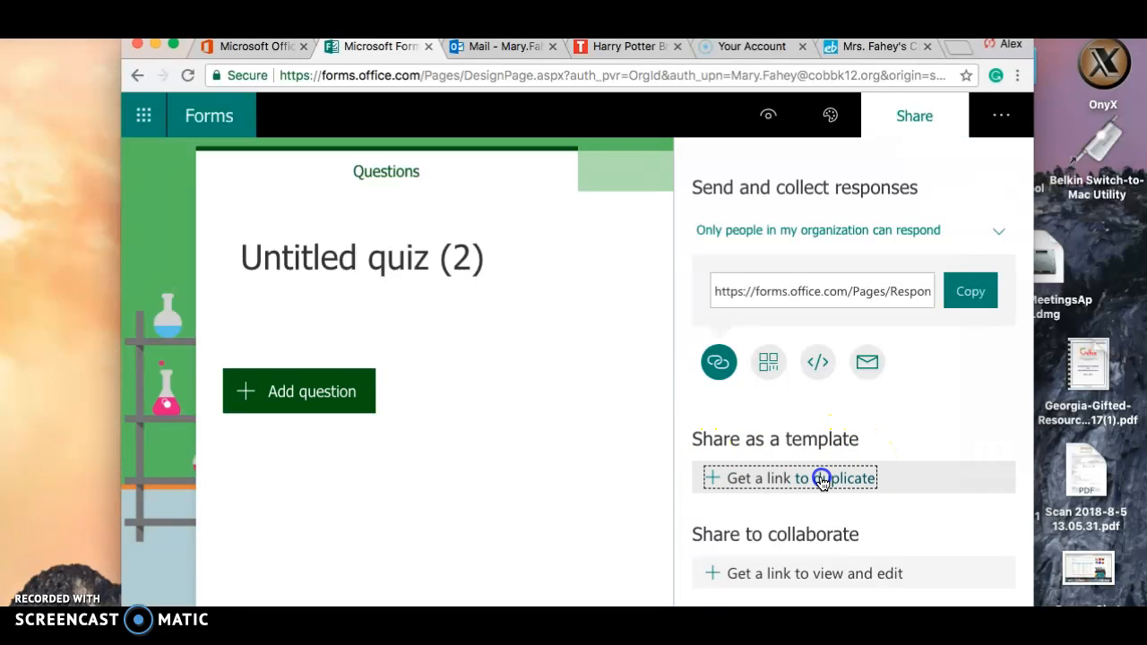
pyautogui.click(831, 545)
pyautogui.click(946, 542)
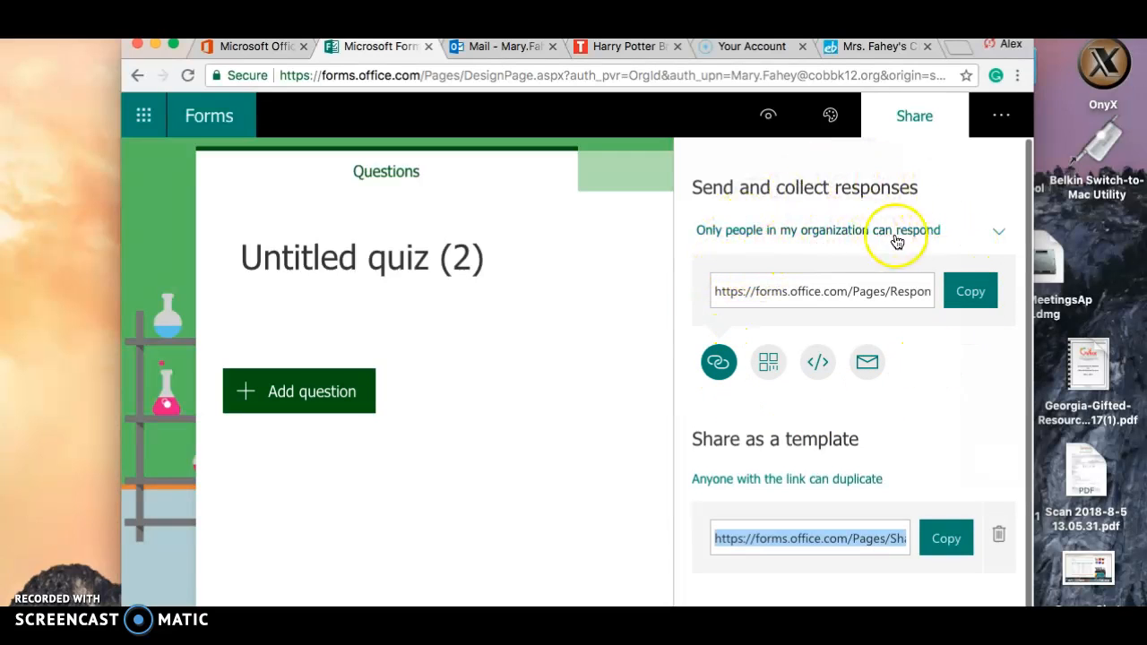
# Step: Check the choices for who can respond to the quiz and display its QR code
pyautogui.click(999, 233)
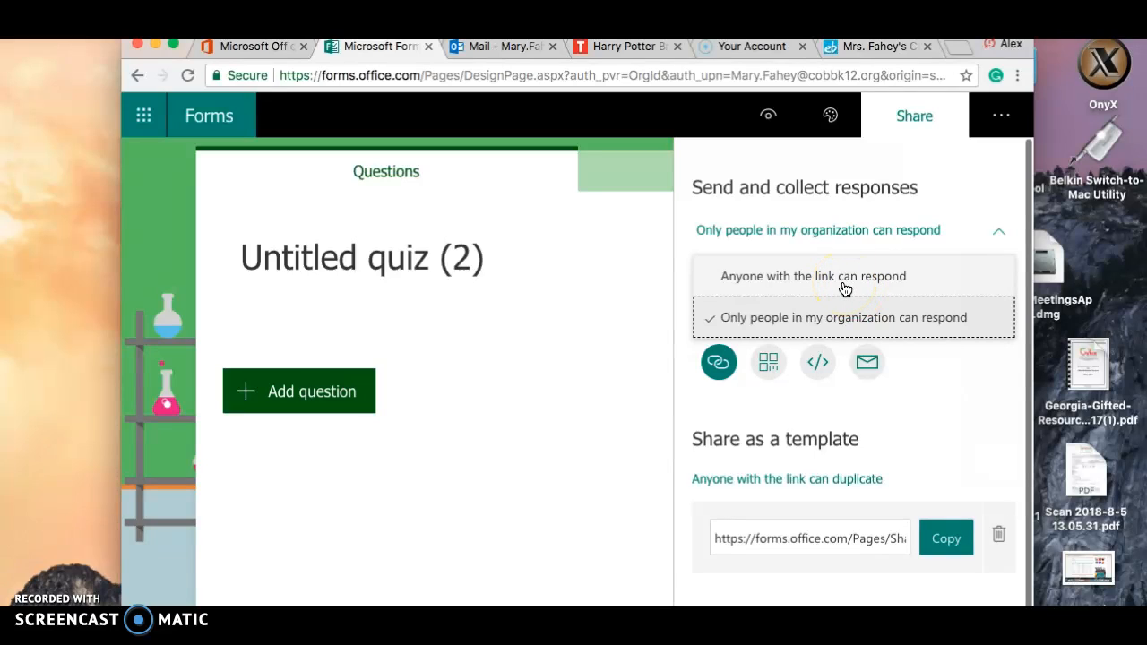
pyautogui.click(950, 380)
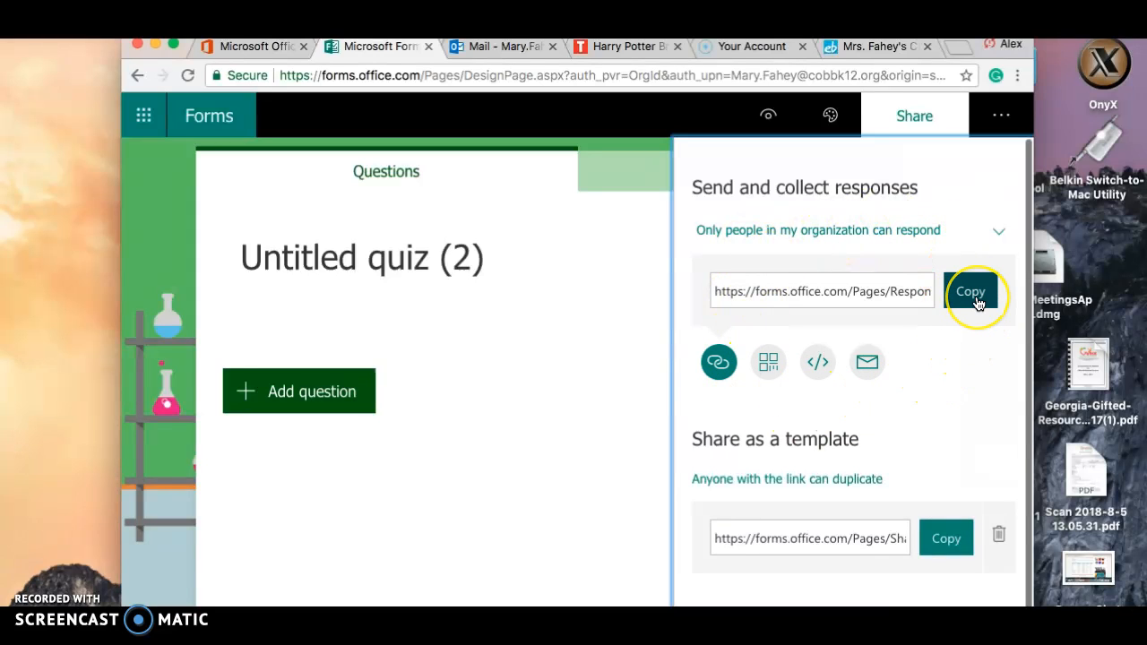
pyautogui.click(771, 366)
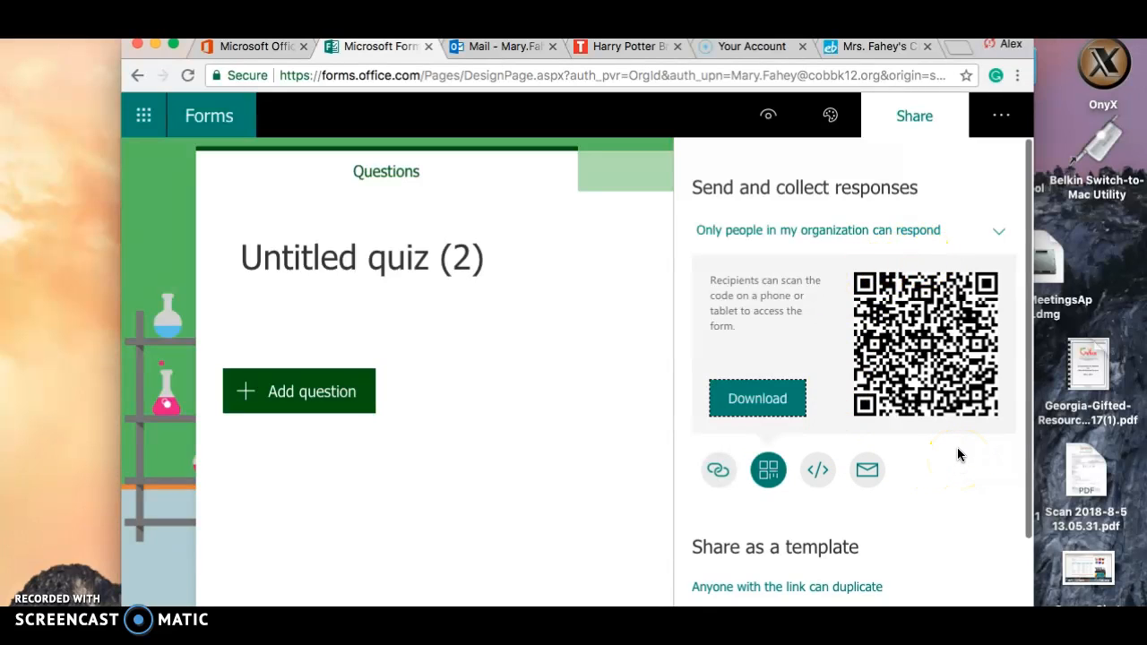
pyautogui.click(996, 231)
pyautogui.click(955, 230)
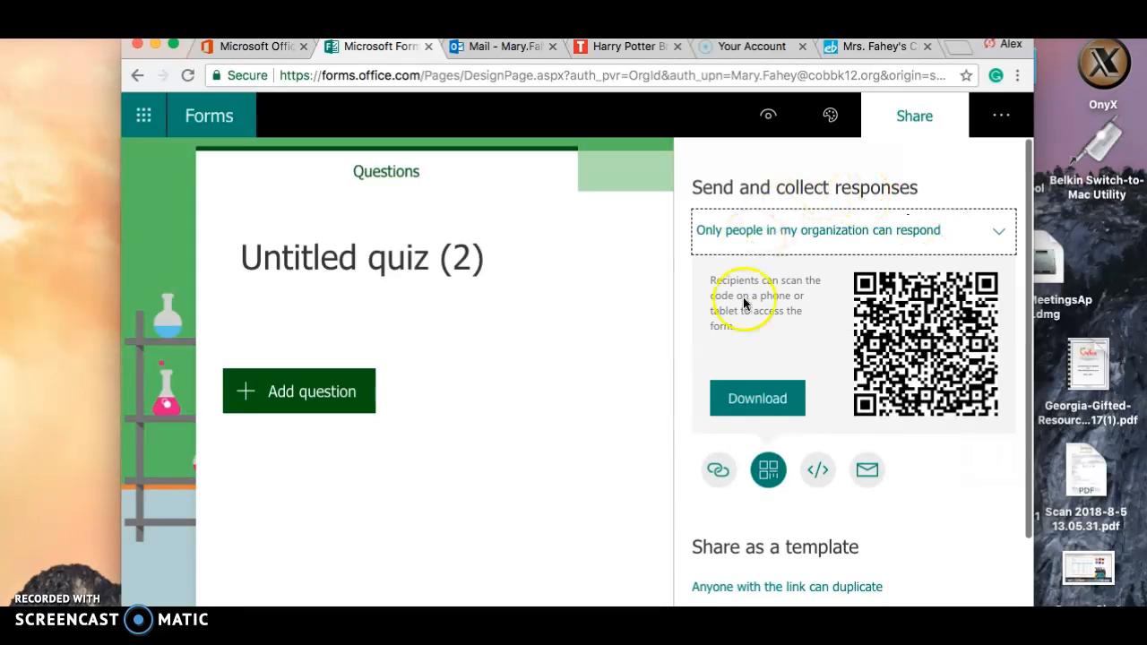
# Step: Review the template sharing link and close the sharing options
pyautogui.scroll(-3, 909, 474)
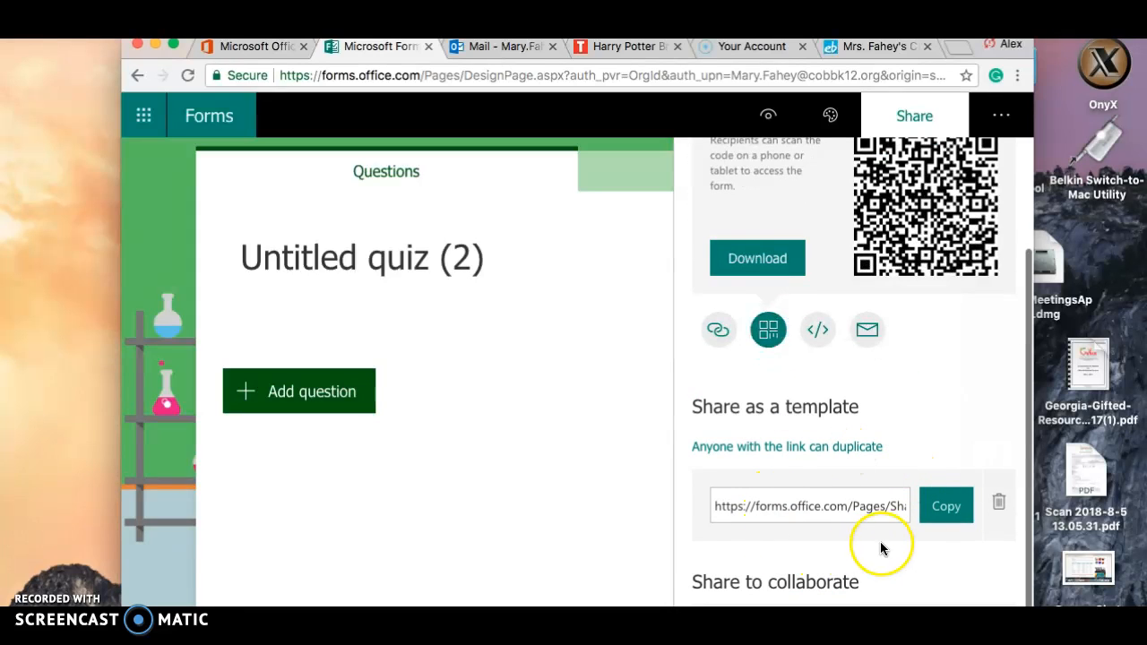
pyautogui.click(950, 511)
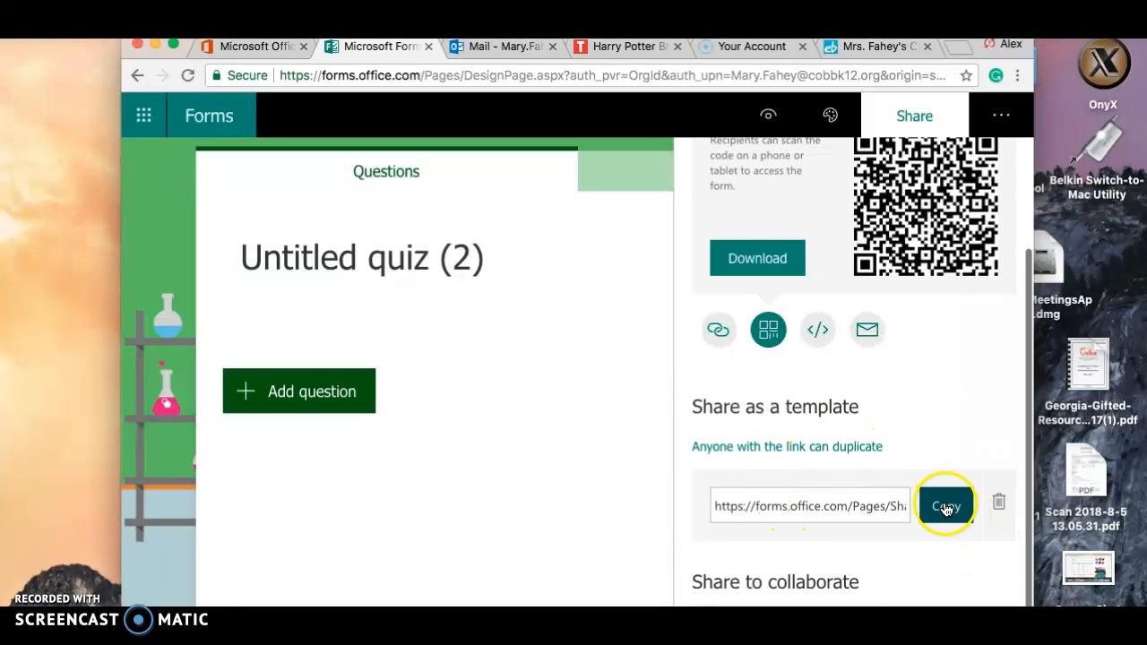
pyautogui.click(180, 252)
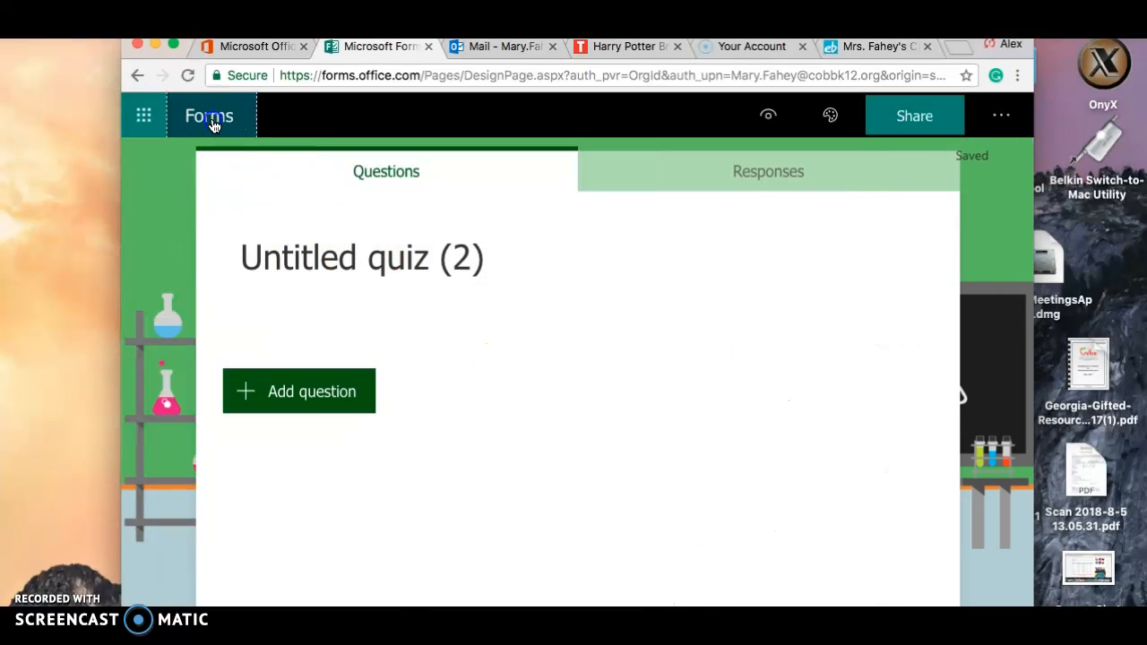
# Step: Return to the My forms list and look through the existing forms and quizzes
pyautogui.click(212, 125)
pyautogui.scroll(-1, 469, 384)
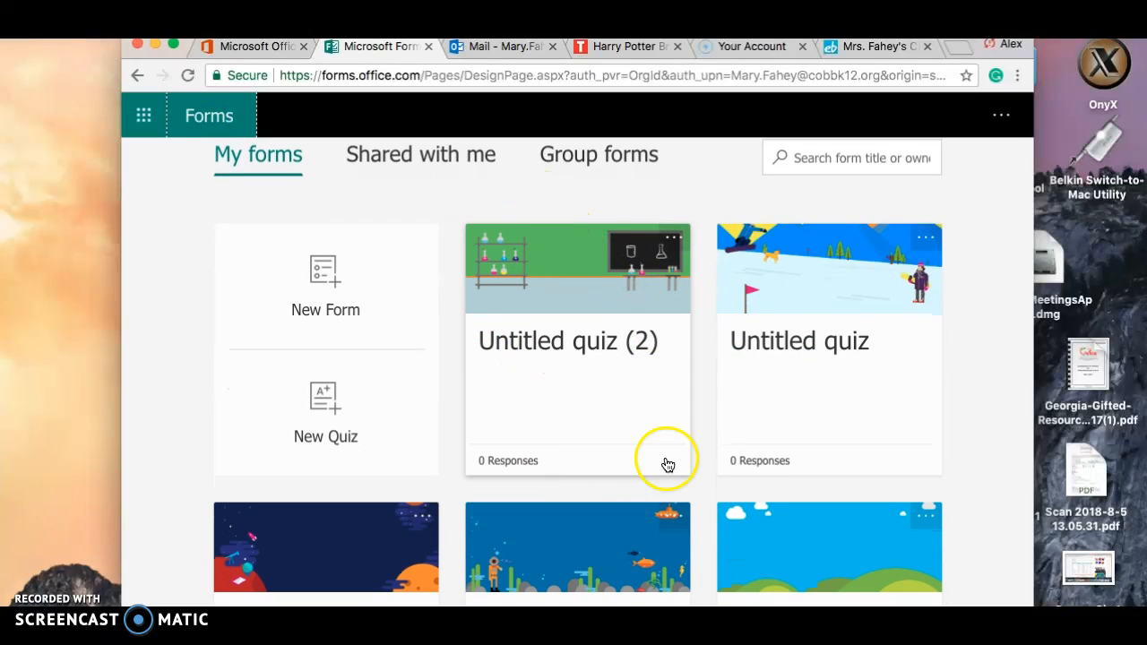
pyautogui.scroll(-5, 668, 464)
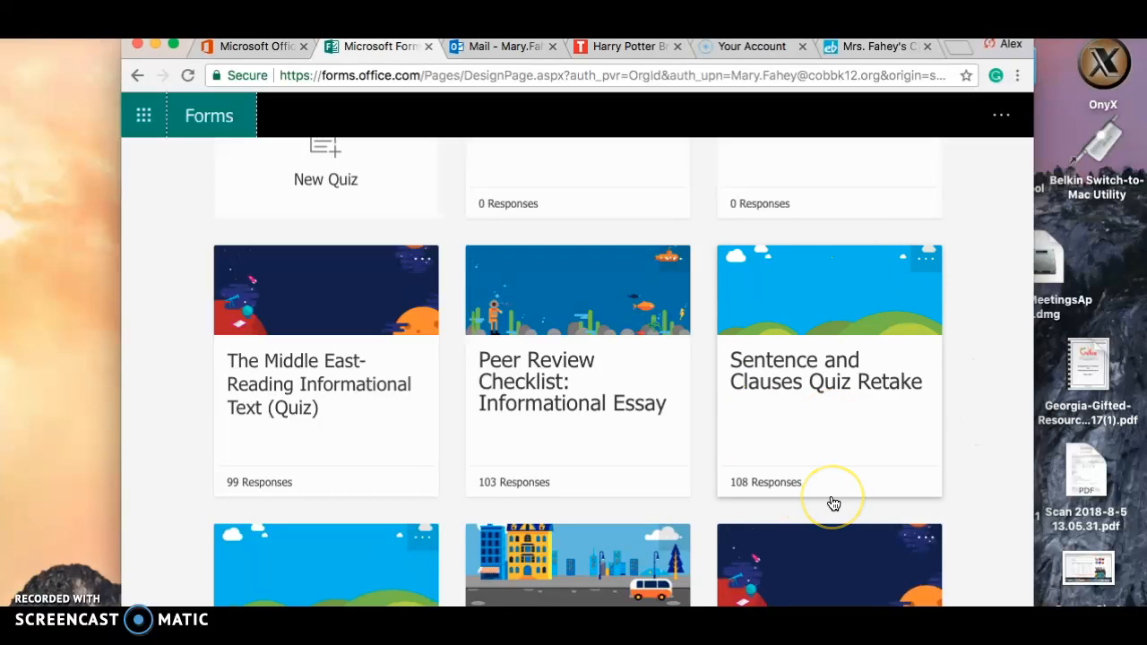
pyautogui.scroll(2, 833, 504)
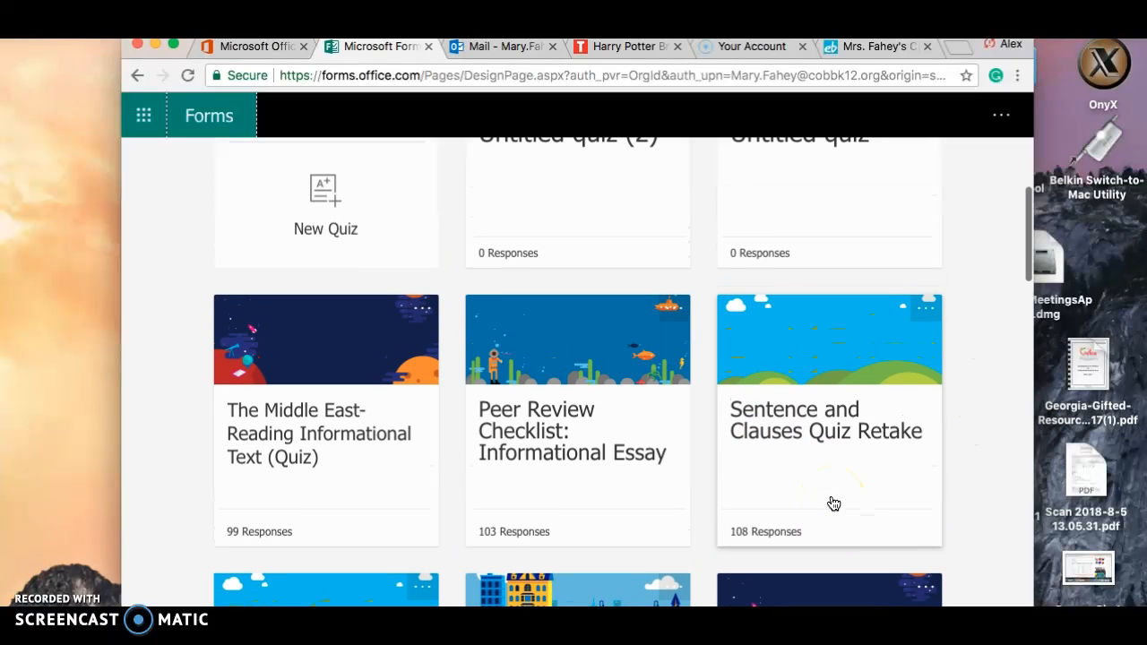
# Step: Open the responses for "The Middle East- Reading Informational Text (Quiz)" and review the summary and first question's results
pyautogui.click(343, 428)
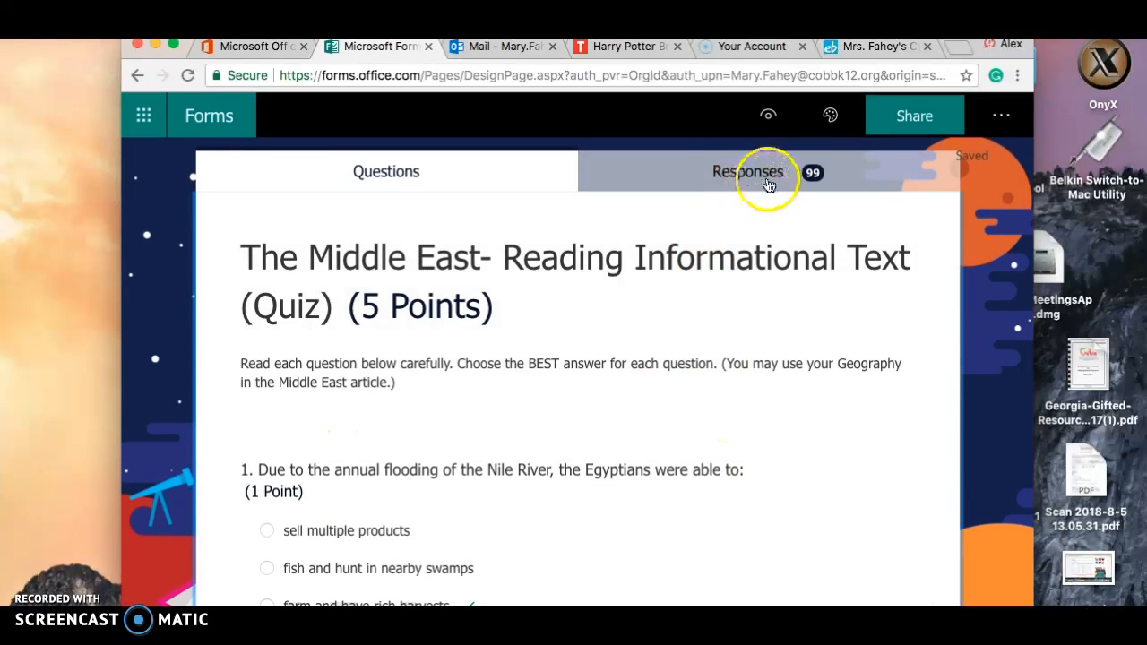
pyautogui.click(750, 176)
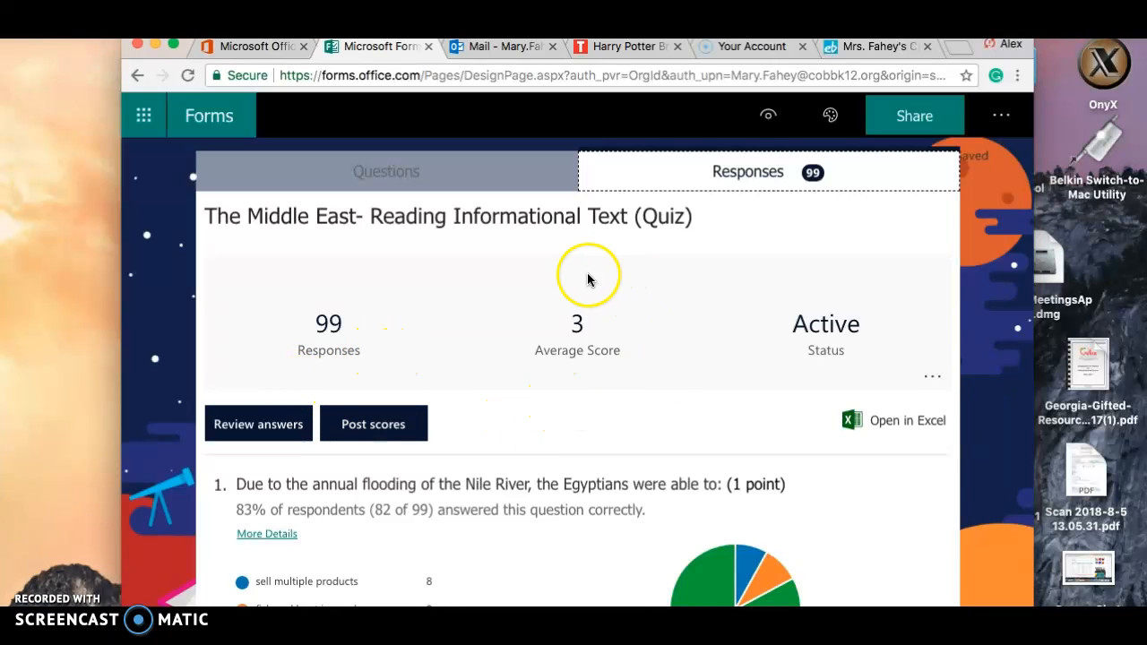
pyautogui.scroll(-2, 635, 452)
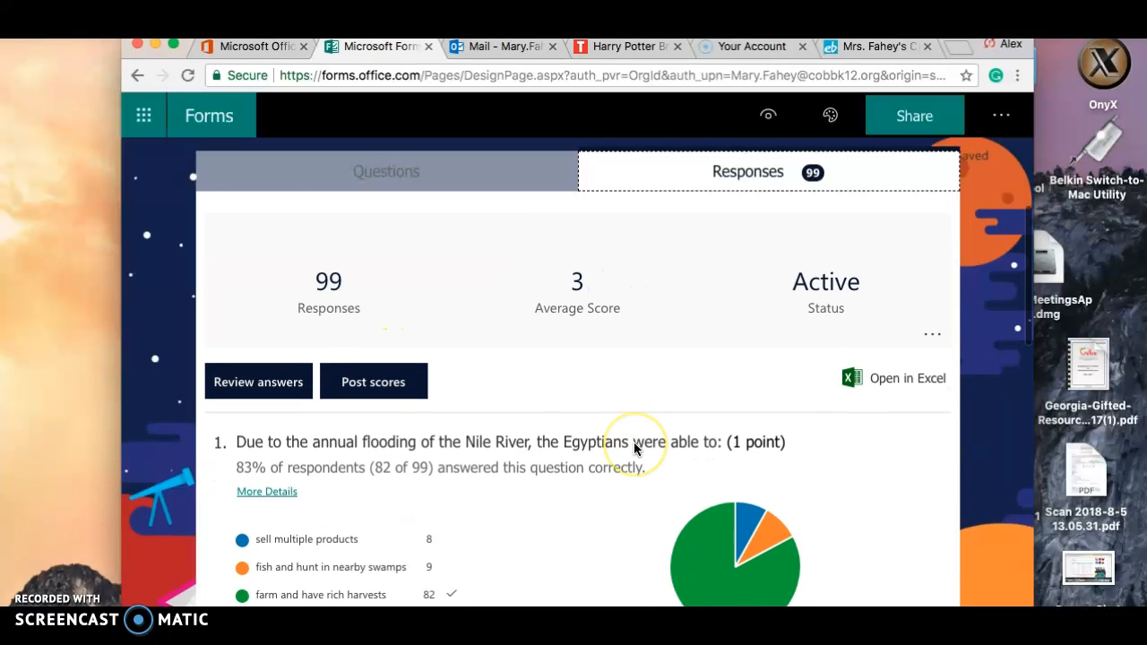
pyautogui.scroll(-2, 473, 388)
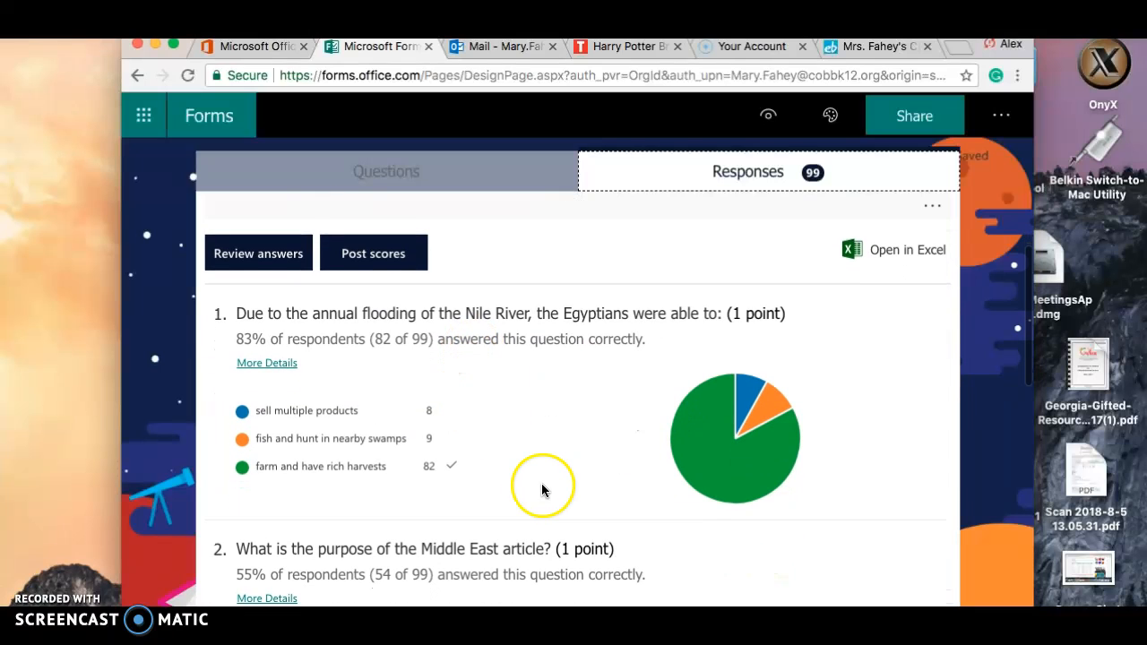
pyautogui.scroll(-1, 542, 484)
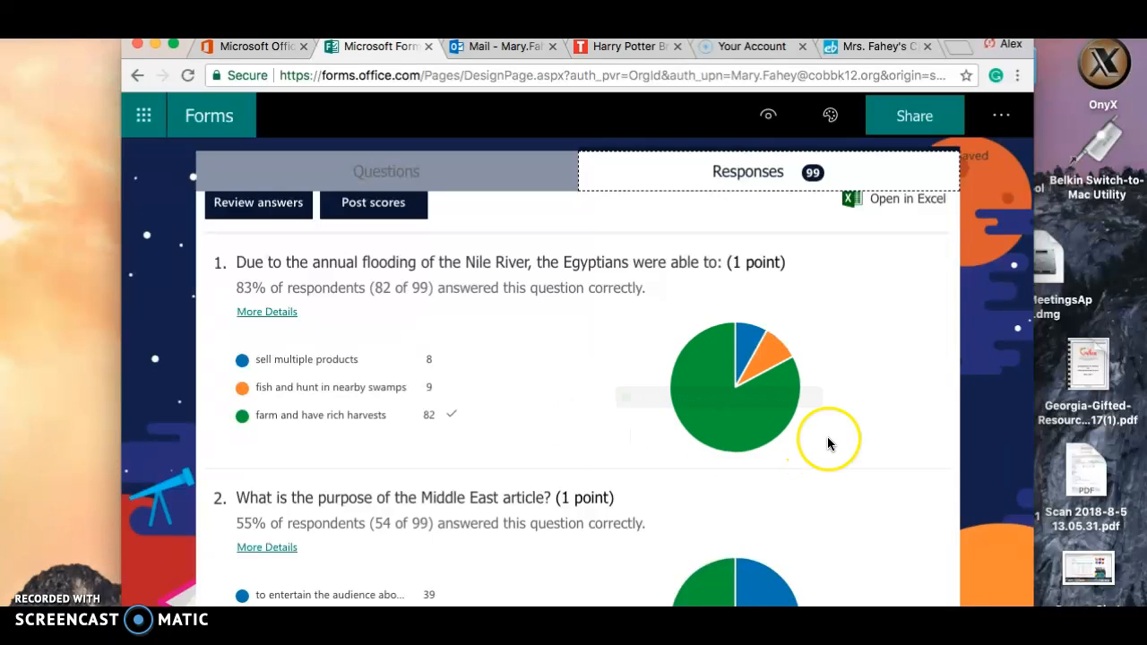
pyautogui.scroll(-3, 850, 440)
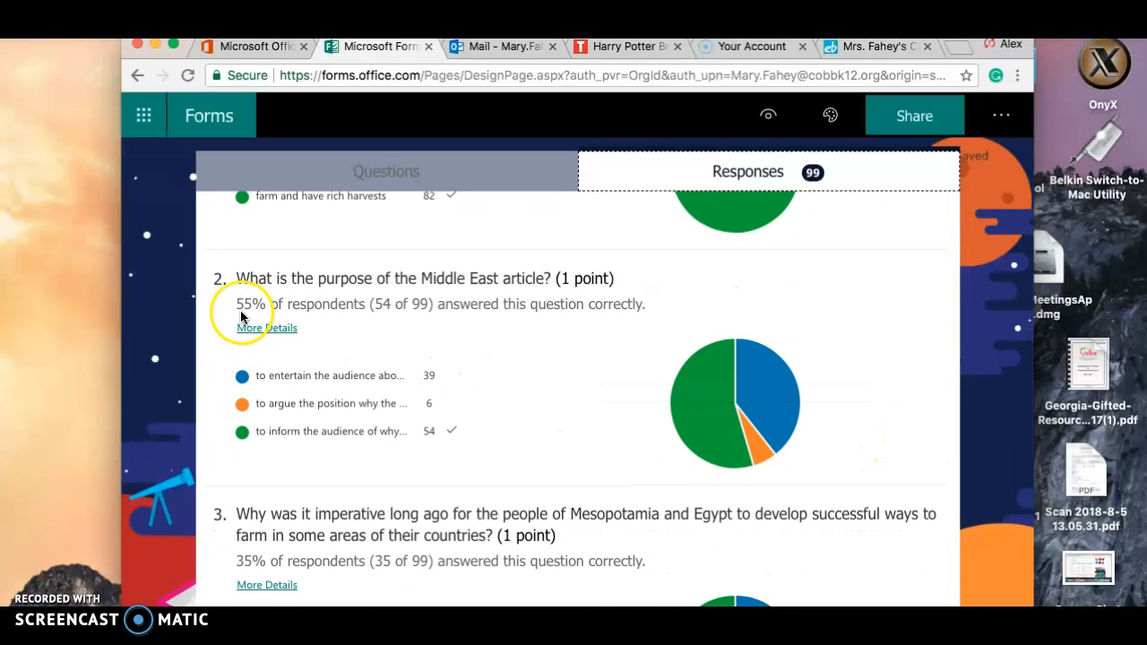
# Step: Inspect question 2's answer breakdown and pie chart, look on to question 3, and return to the response summary
pyautogui.moveTo(709, 440)
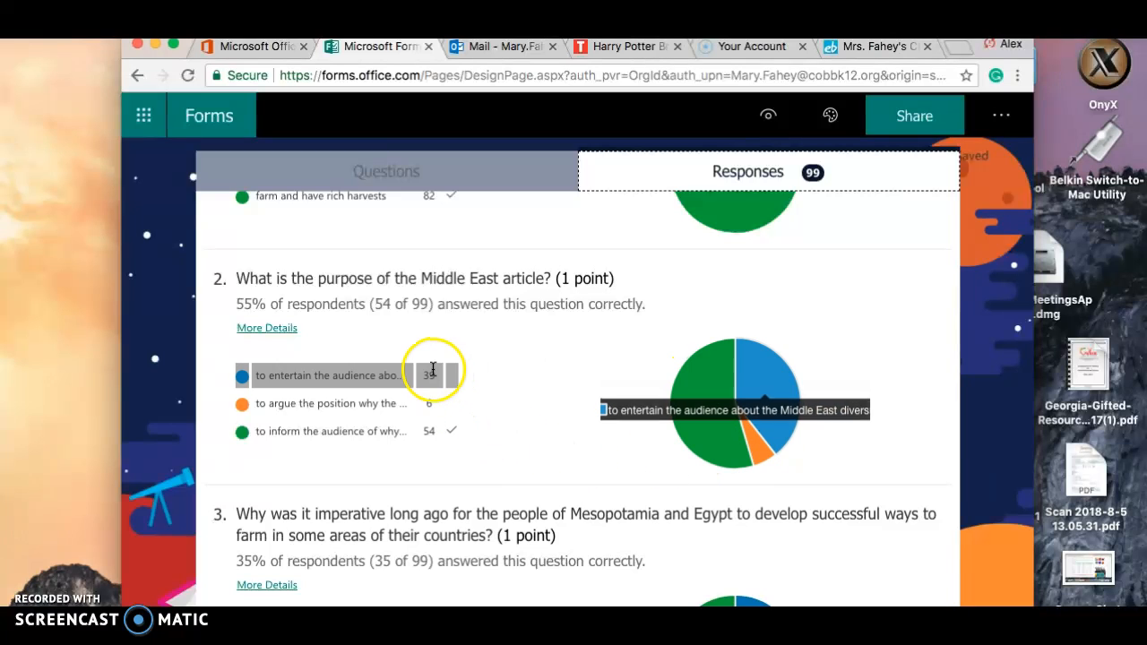
pyautogui.scroll(-3, 534, 439)
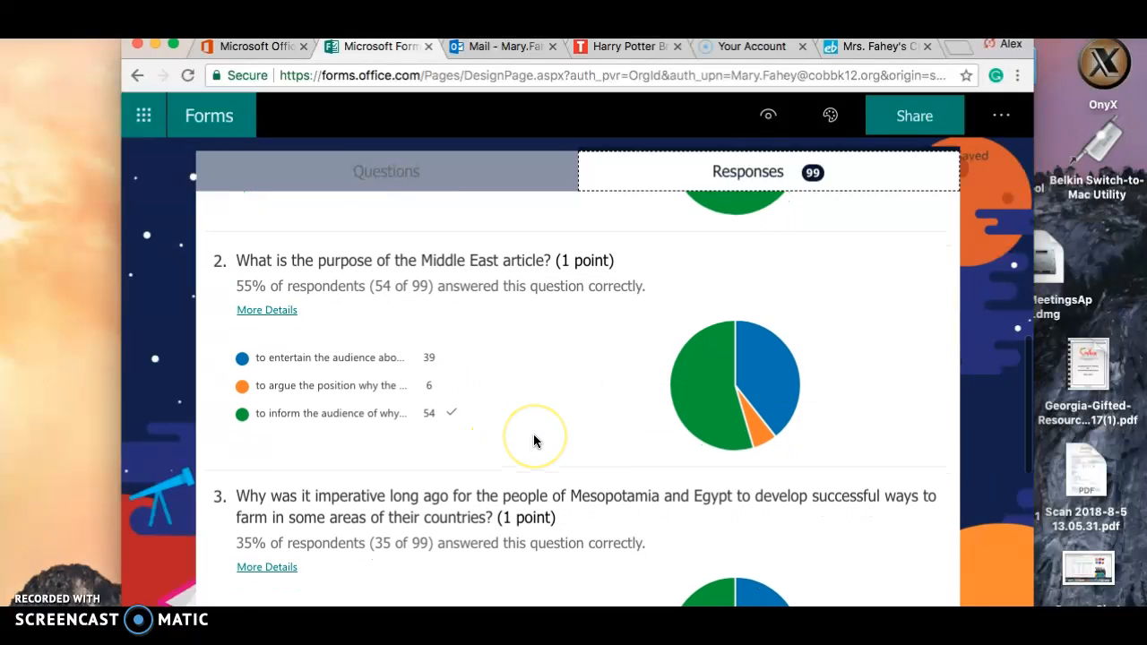
pyautogui.scroll(-2, 533, 440)
pyautogui.scroll(7, 534, 440)
pyautogui.scroll(3, 533, 441)
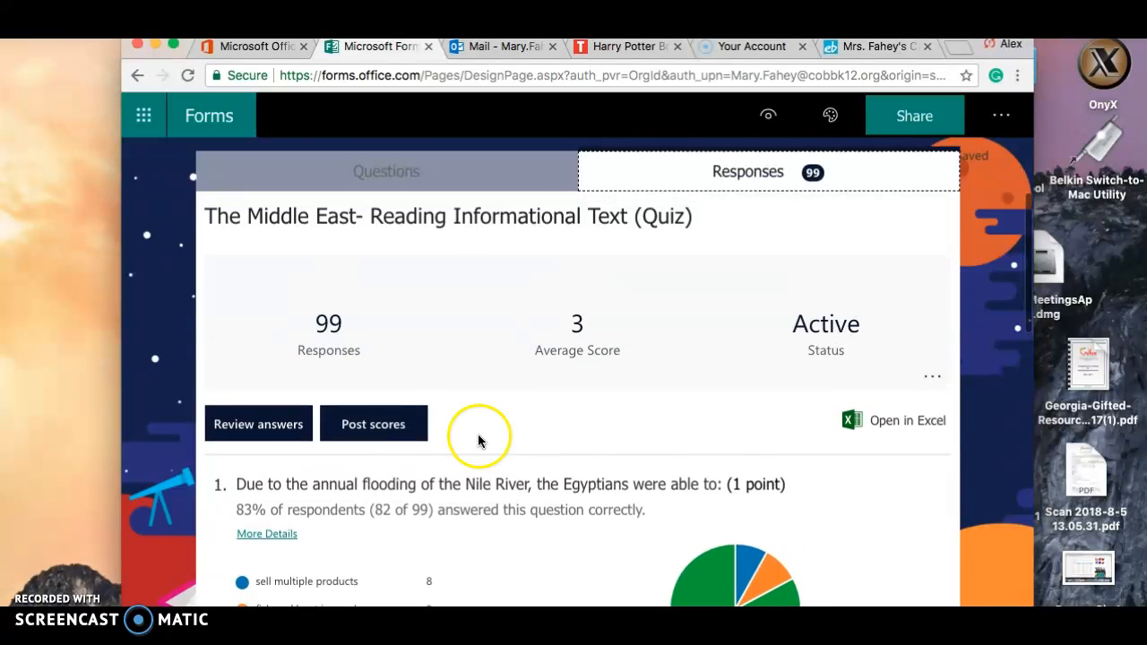
# Step: Open the score posting page for the quiz and look through the list of students' grades
pyautogui.click(390, 428)
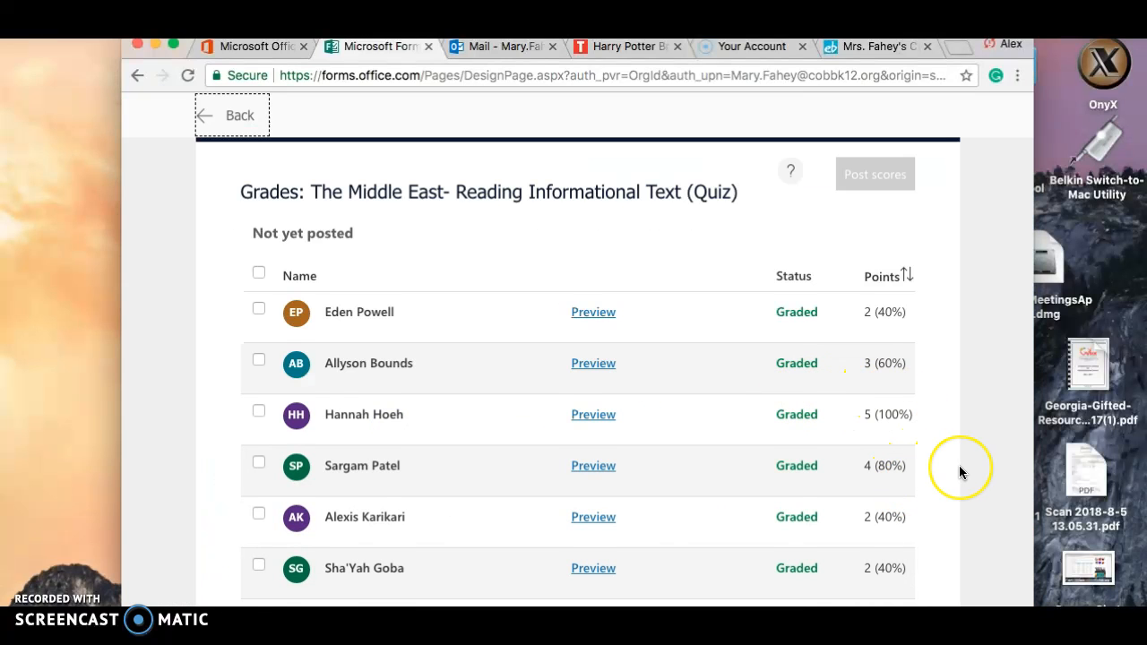
pyautogui.scroll(-1, 959, 467)
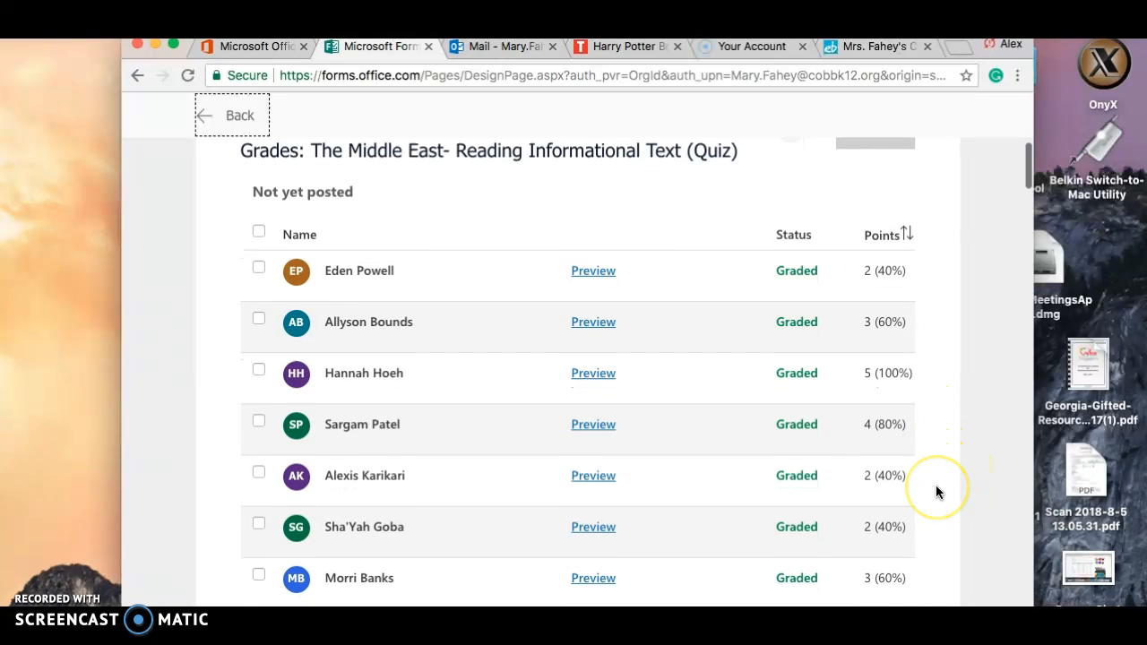
pyautogui.scroll(-6, 936, 491)
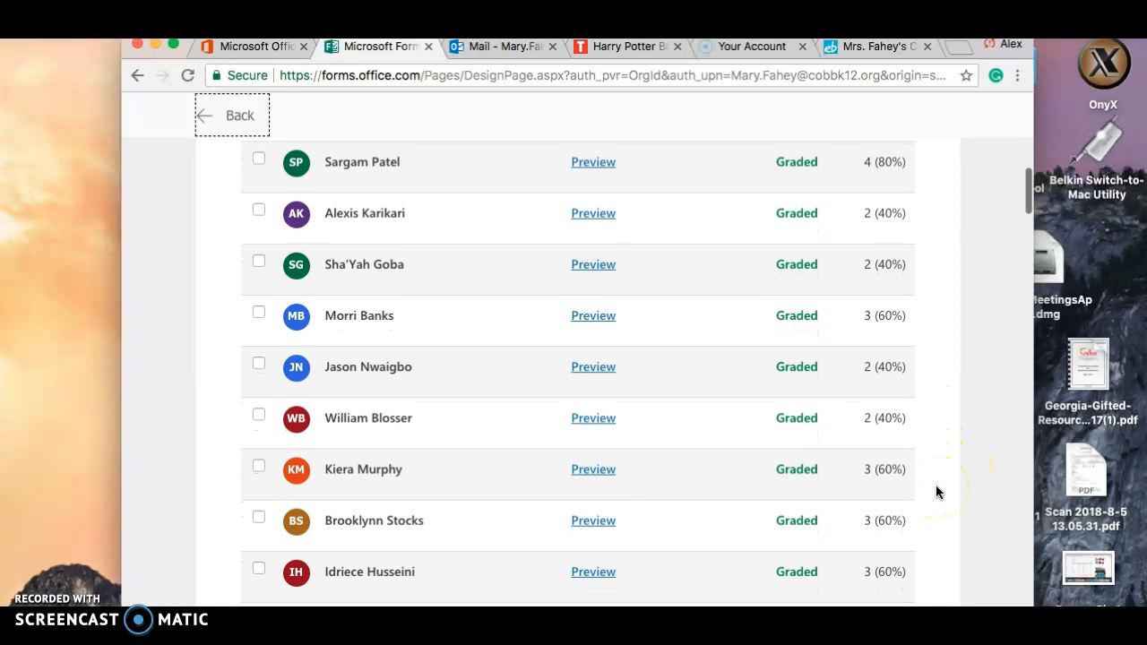
# Step: Open one student's submission from the grades list, review the graded answers, and return to the quiz's responses summary
pyautogui.click(367, 421)
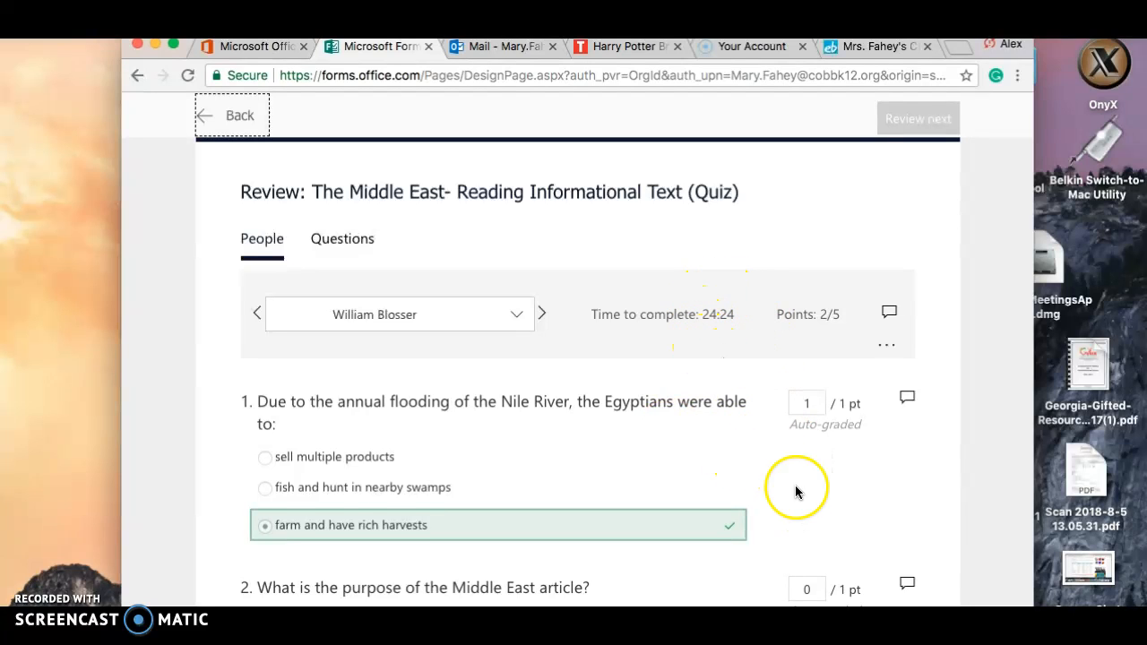
pyautogui.scroll(-4, 797, 496)
pyautogui.scroll(-1, 796, 494)
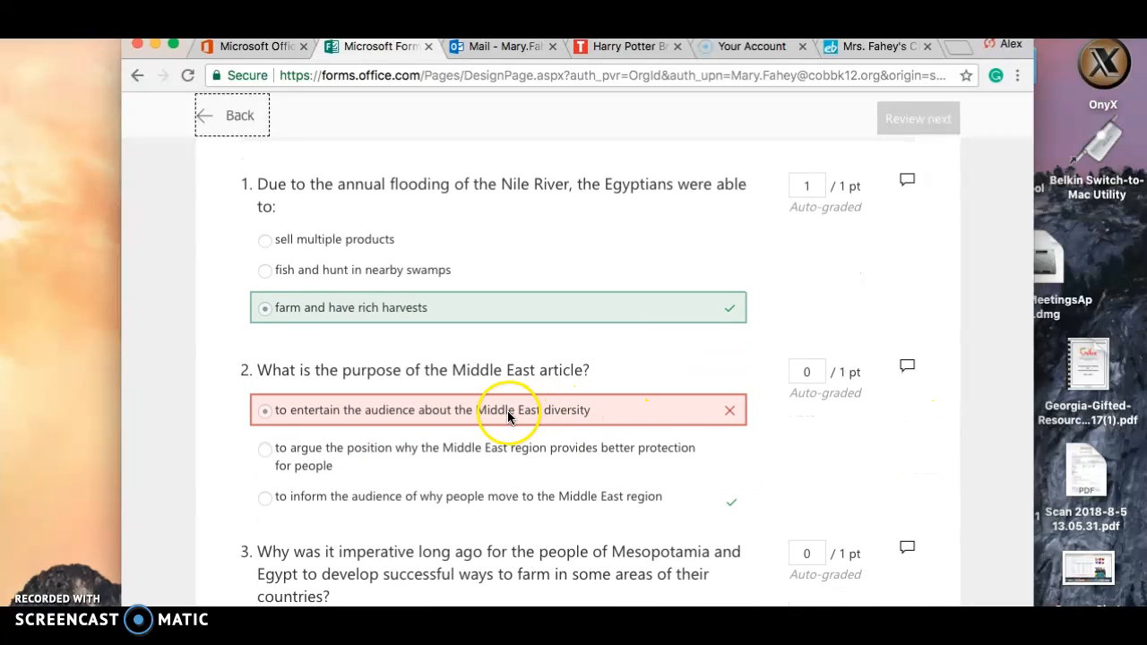
pyautogui.scroll(-5, 535, 516)
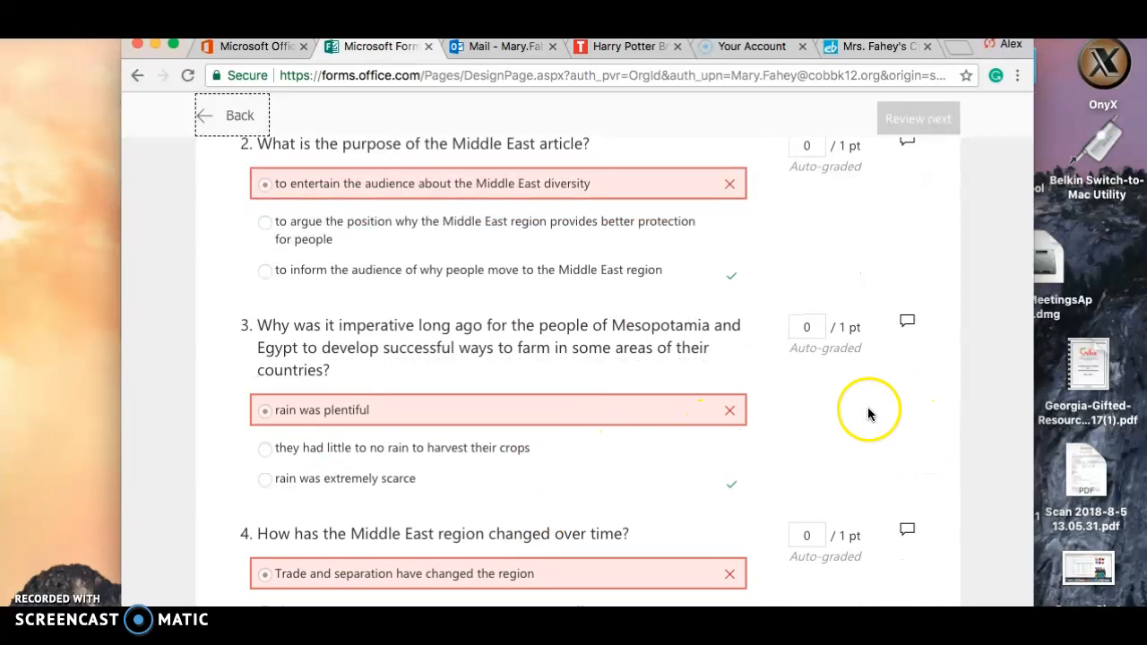
pyautogui.scroll(2, 874, 409)
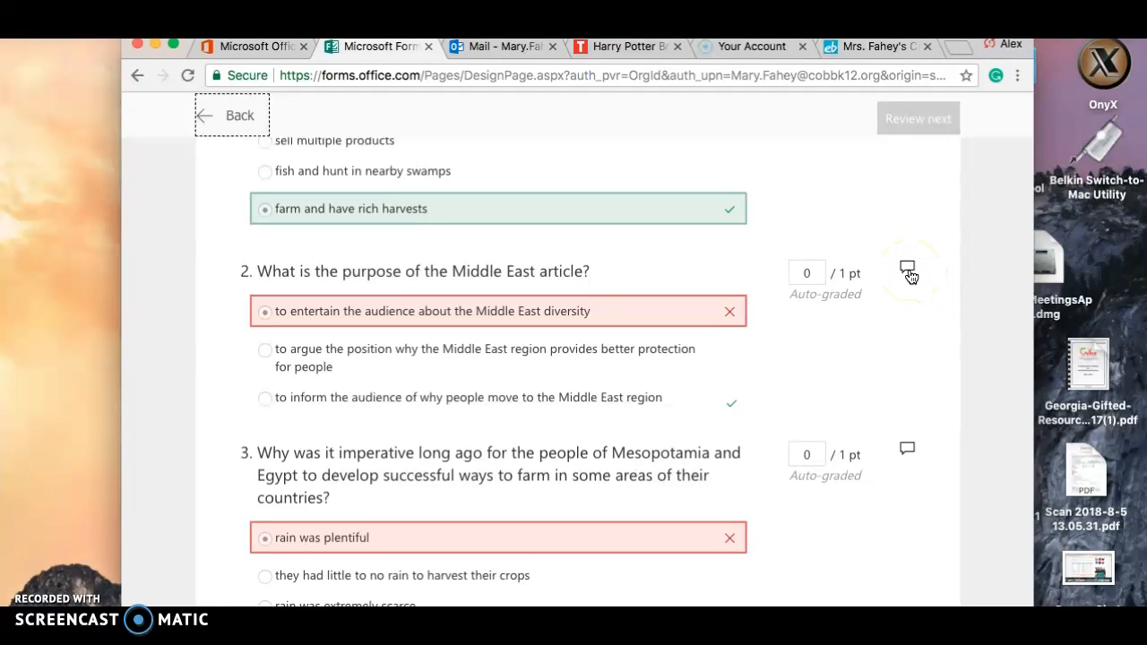
pyautogui.scroll(5, 806, 289)
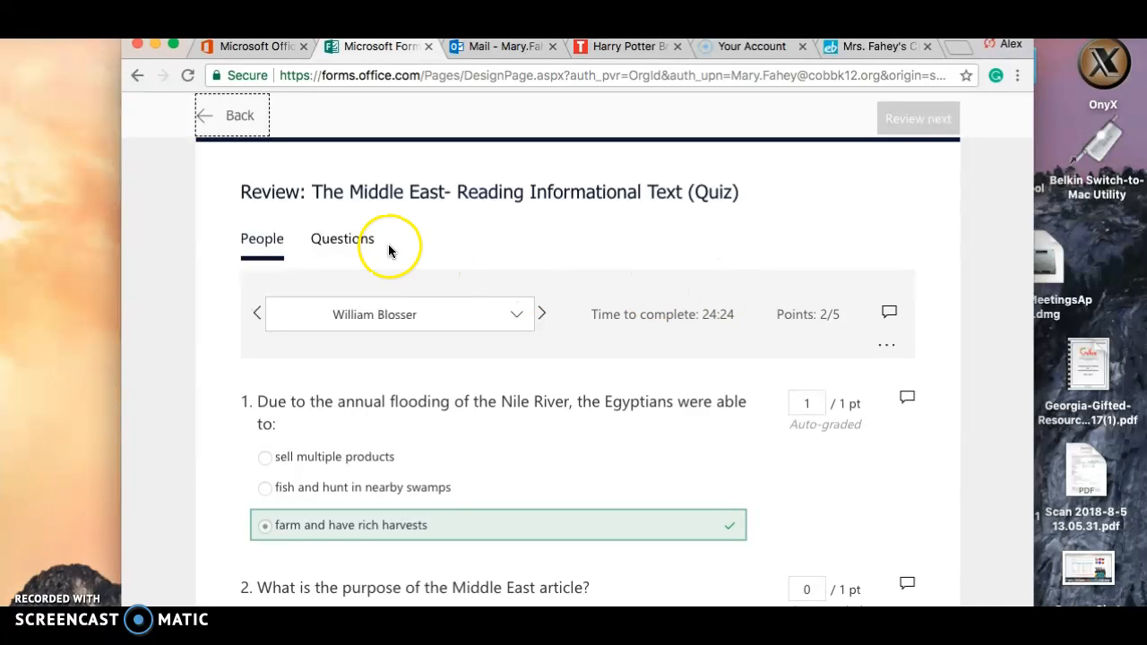
pyautogui.click(233, 119)
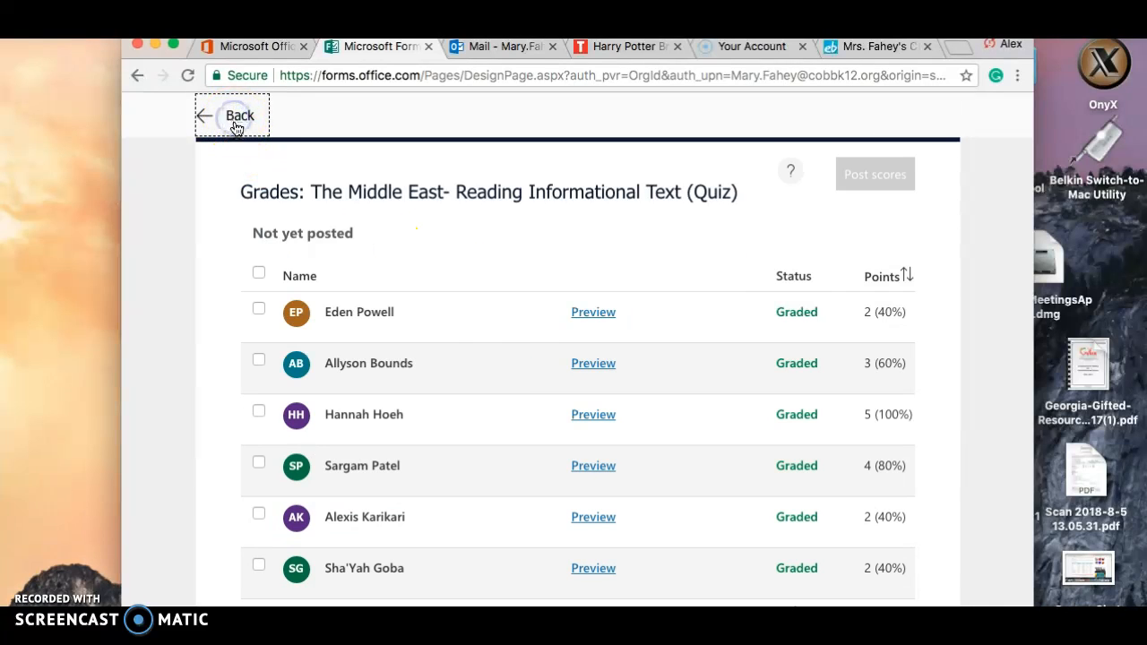
pyautogui.click(251, 130)
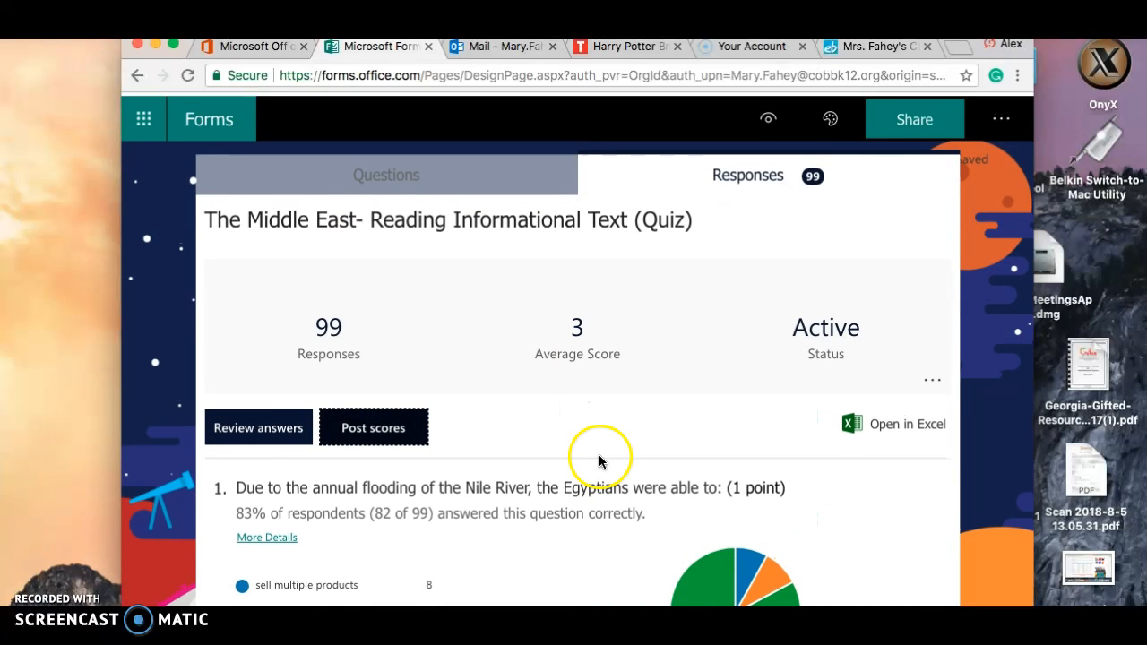
# Step: Switch to the class blog and open the Geography Reading Quiz link from the ELA page's weekly agenda
pyautogui.click(869, 51)
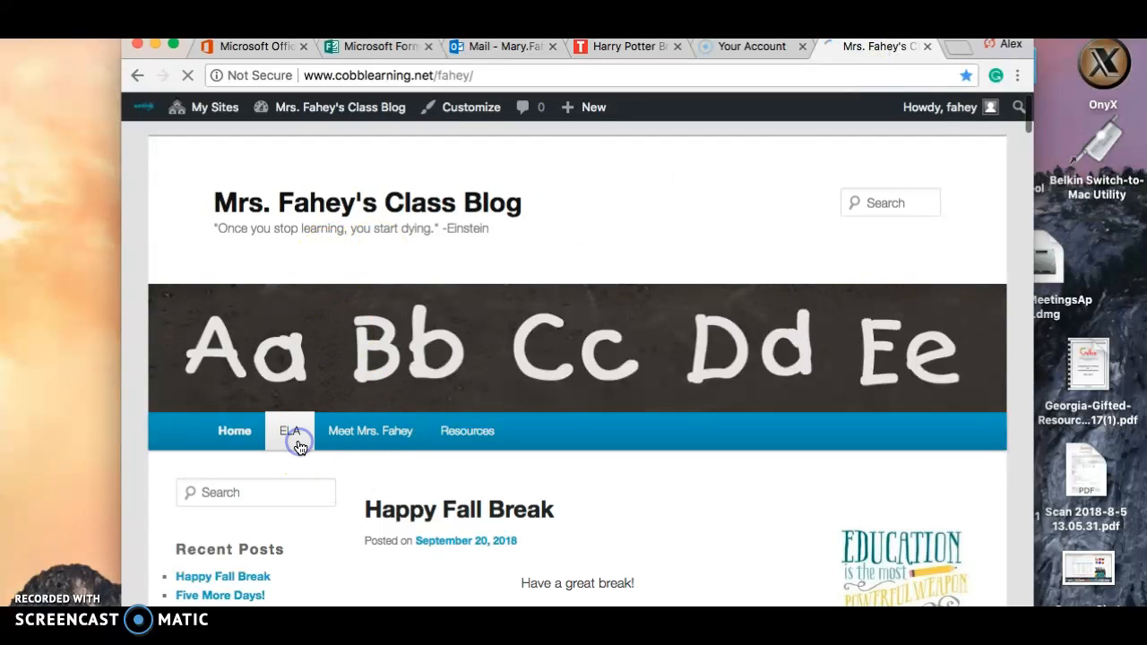
pyautogui.scroll(-5, 600, 440)
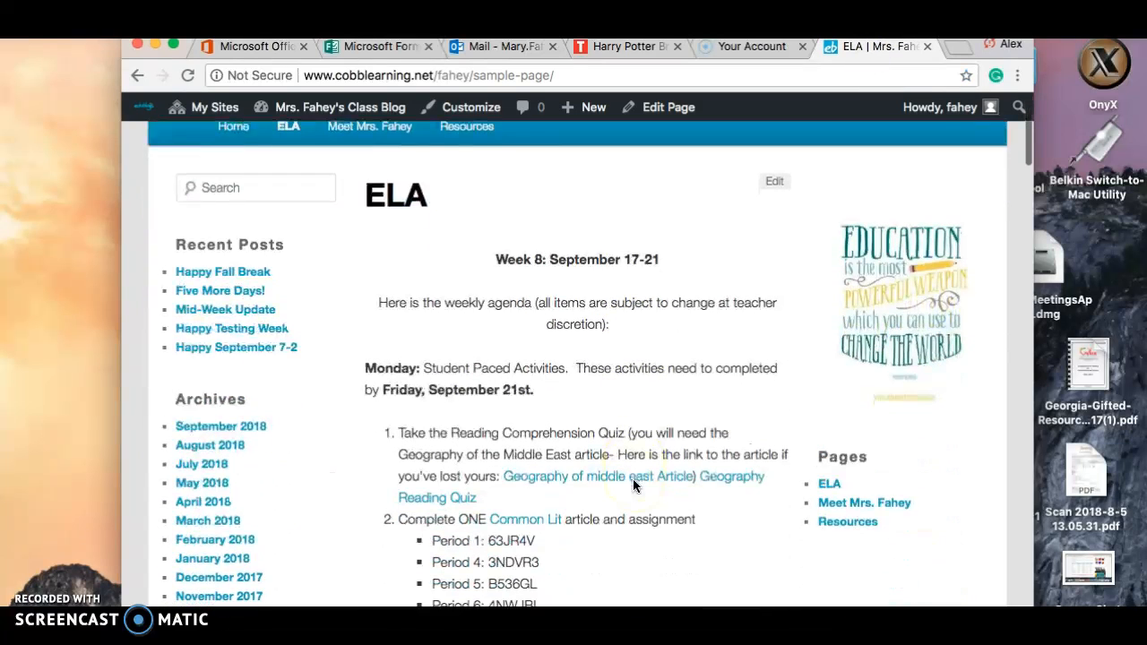
pyautogui.click(737, 446)
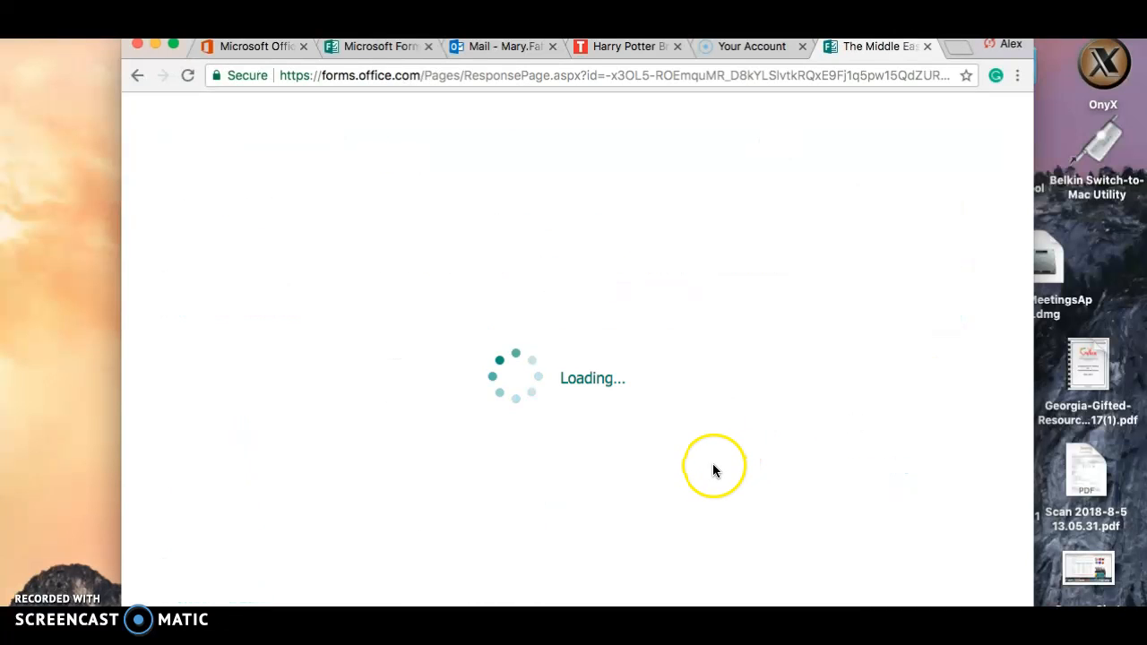
# Step: Look through the Middle East quiz as students see it, and switch back to its responses summary in Forms
pyautogui.scroll(-3, 869, 487)
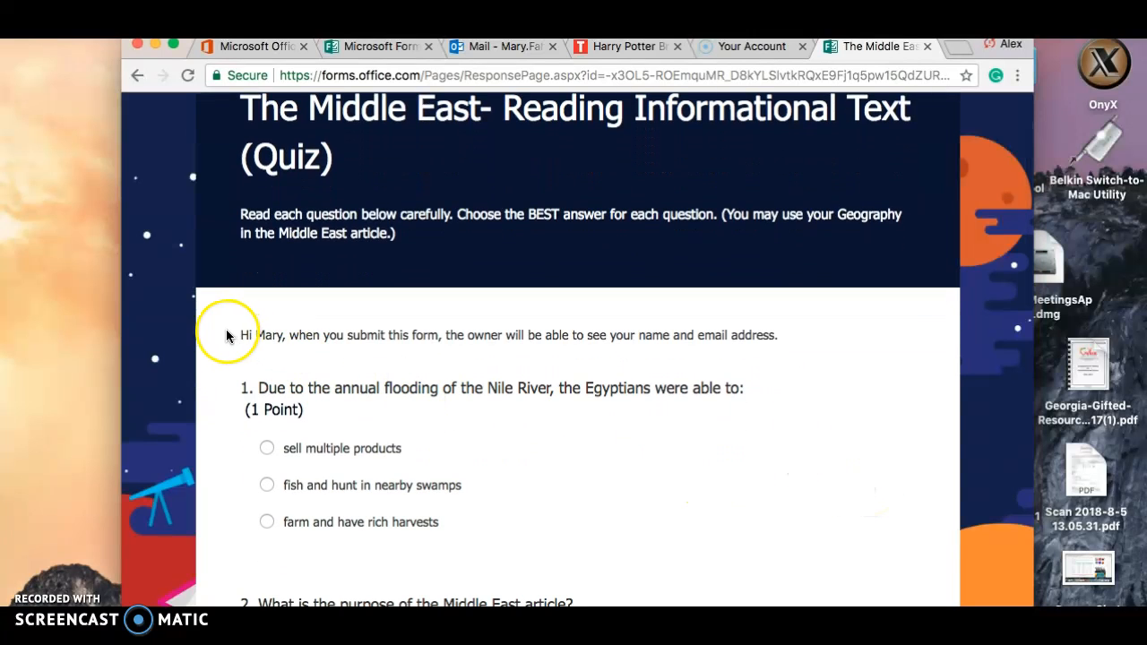
pyautogui.scroll(-10, 700, 441)
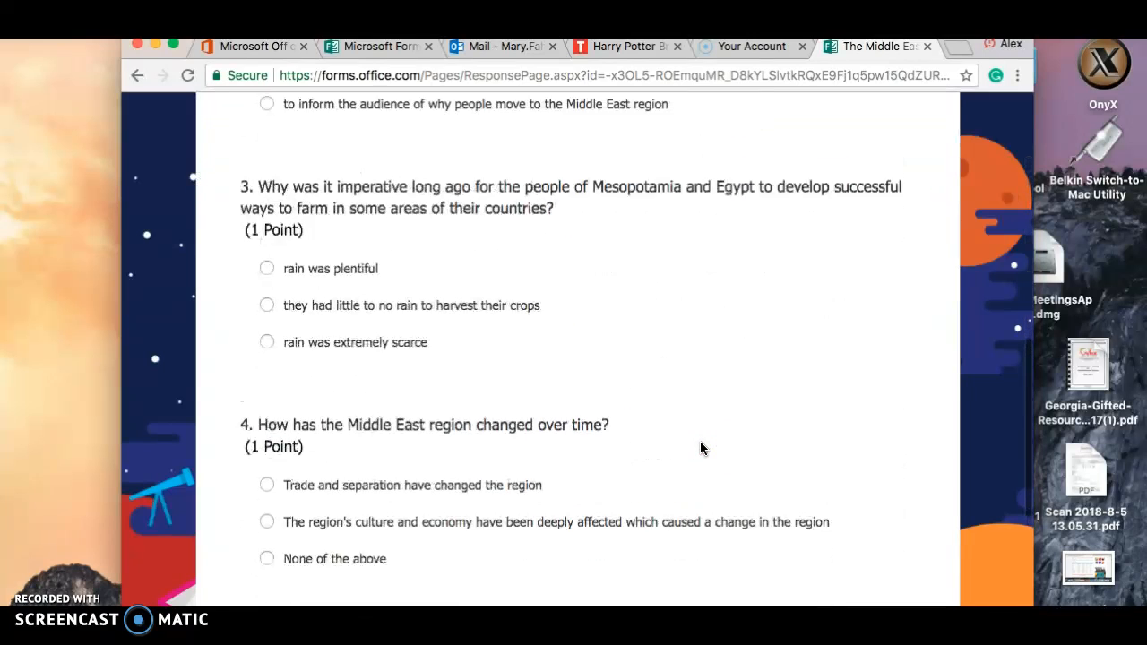
pyautogui.scroll(12, 760, 259)
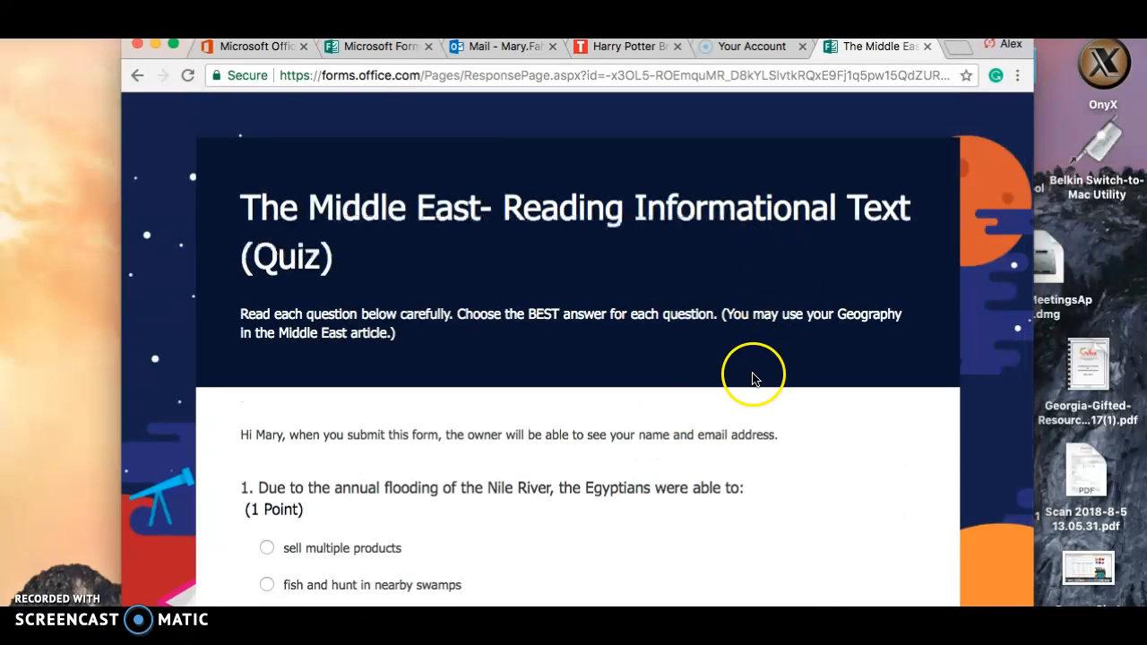
pyautogui.click(381, 47)
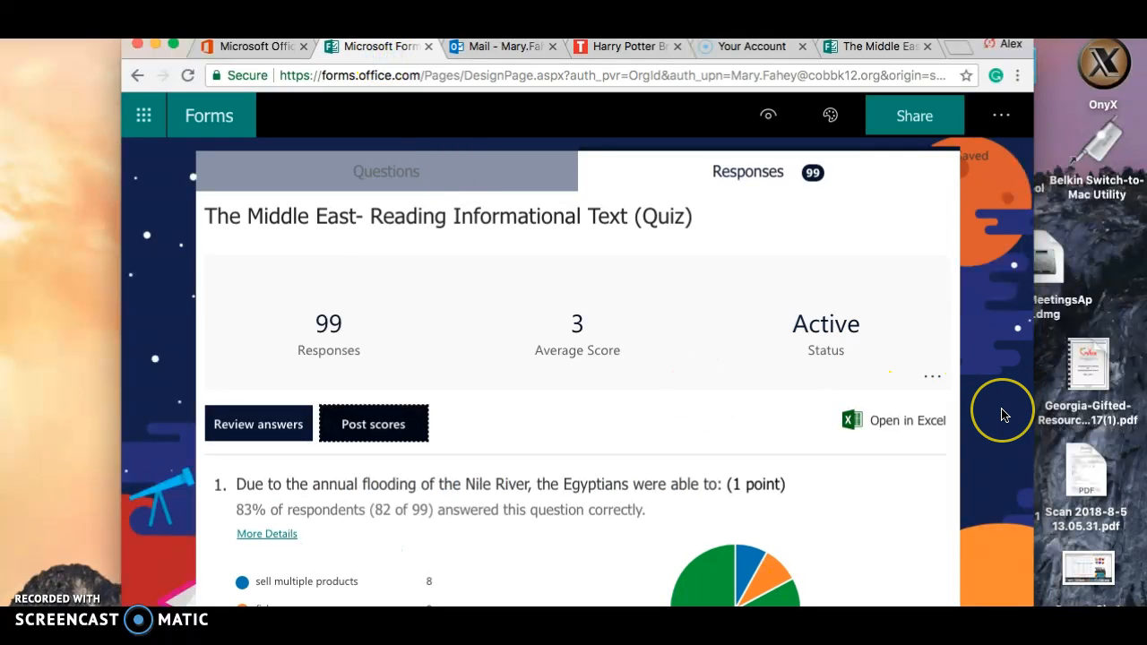